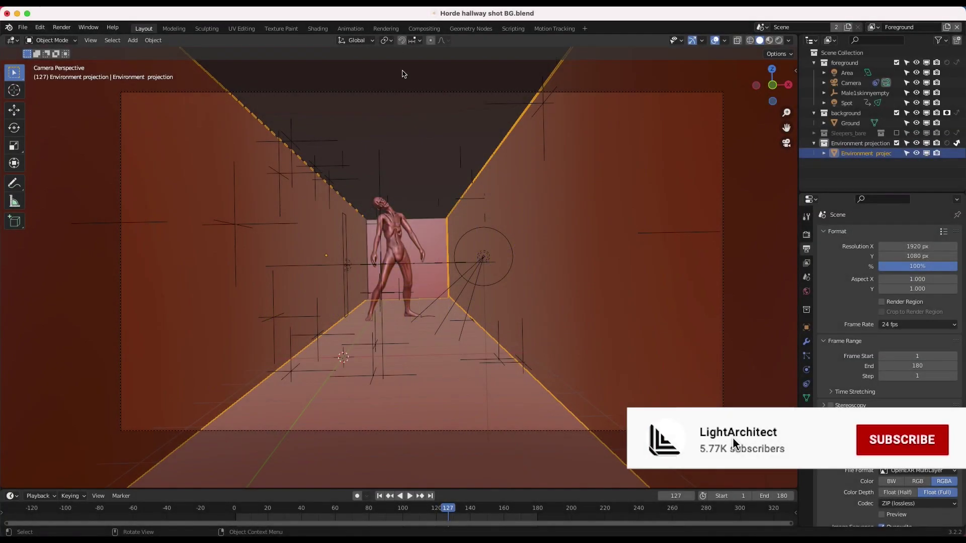
Switch to the Motion Tracking workspace, enlarge the clip editor and fit the whole footage frame in it.
left_click(553, 29)
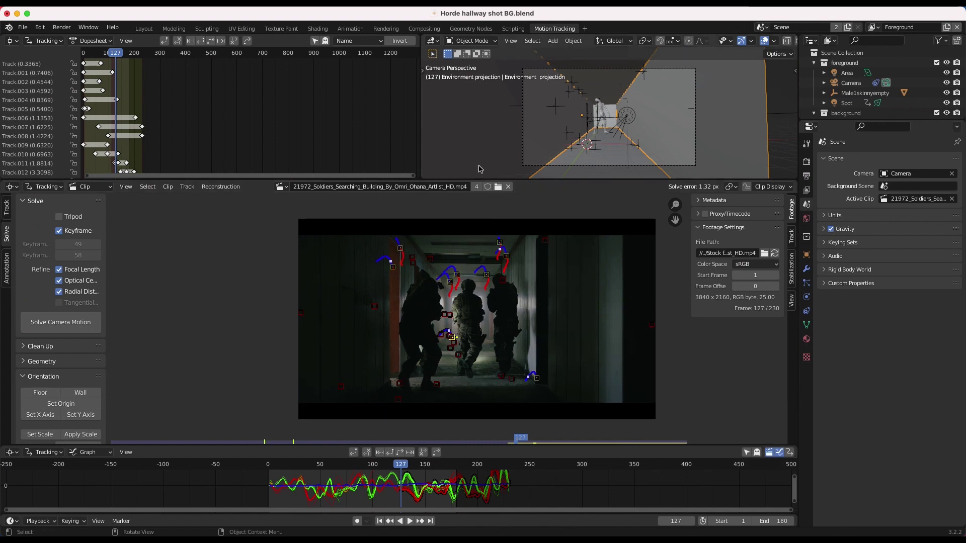
left_click_drag(469, 179, 470, 101)
key("Home")
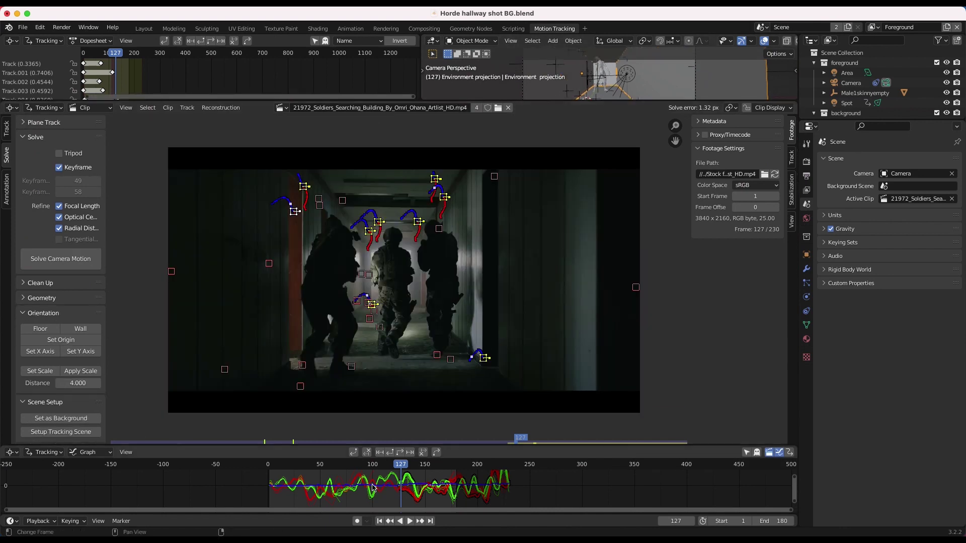
Play and scrub through the tracked hallway footage to review how the tracking markers follow the shot.
key("shift+Left")
key("space")
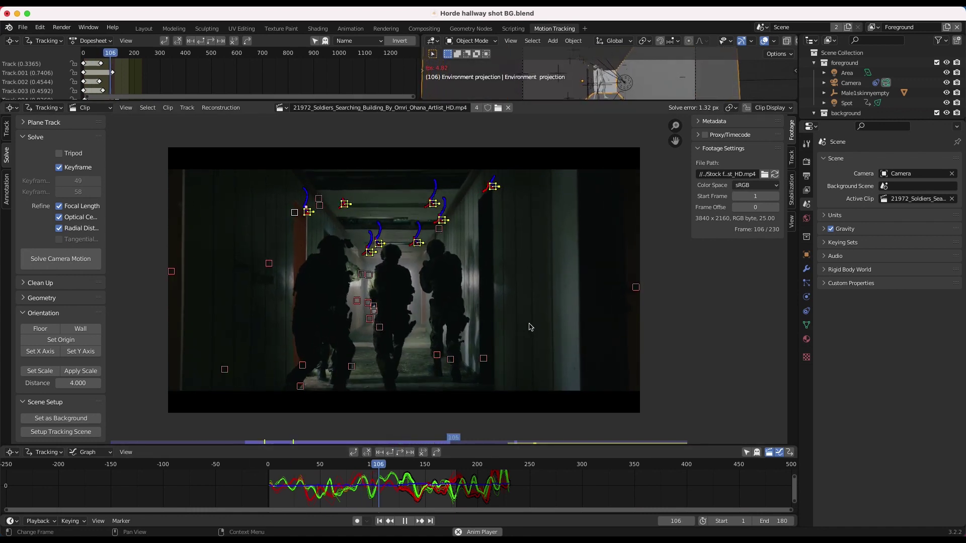
left_click(371, 441)
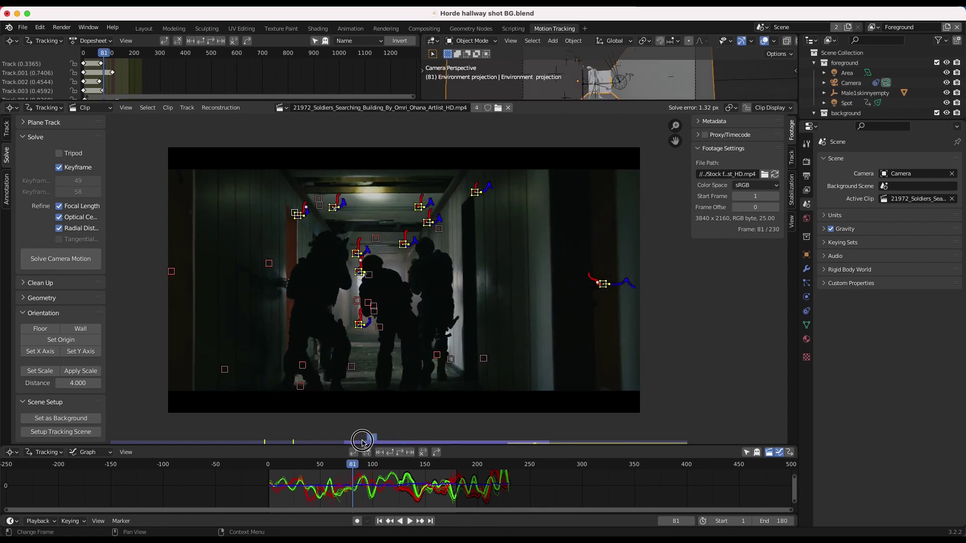
left_click_drag(371, 441, 257, 441)
Return to the Layout workspace and examine the corridor geometry and the camera from outside the camera view.
left_click(143, 28)
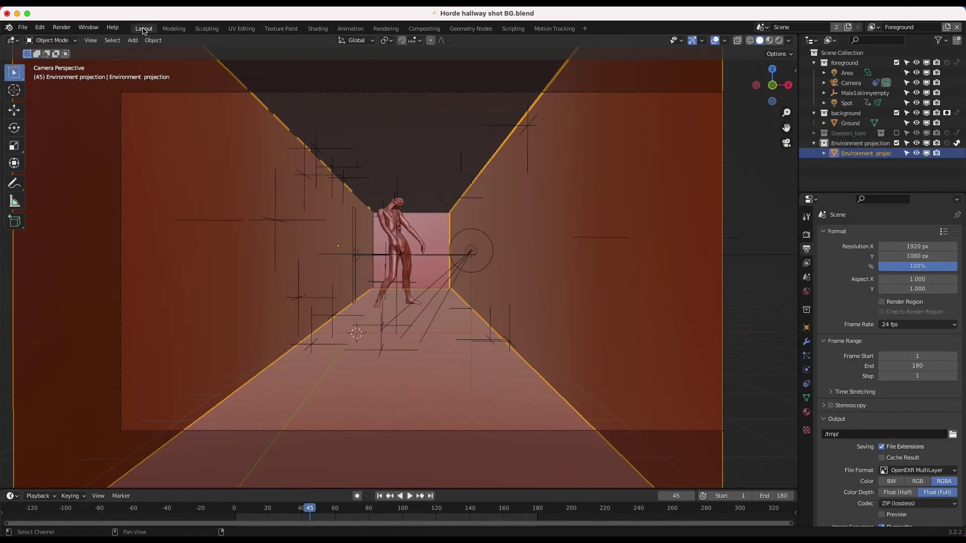
key("z")
left_click(387, 224)
scroll(451, 269, "right", 10)
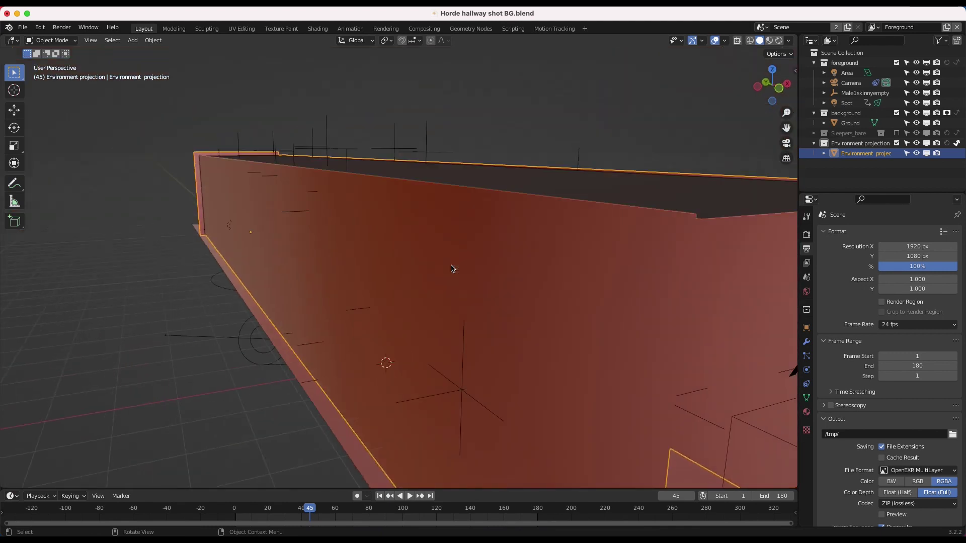
scroll(451, 269, "down", 5)
scroll(451, 269, "left", 10)
scroll(452, 269, "right", 10)
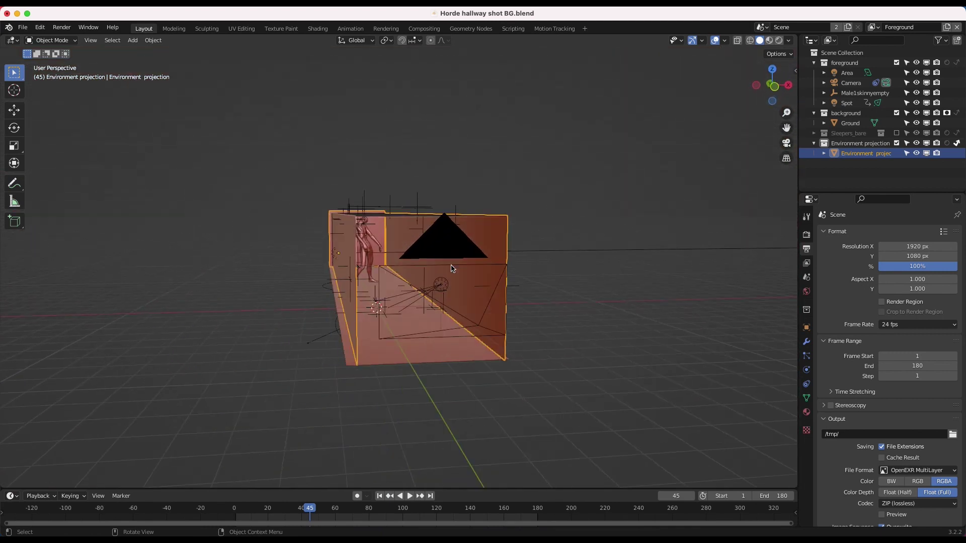
scroll(452, 268, "right", 10)
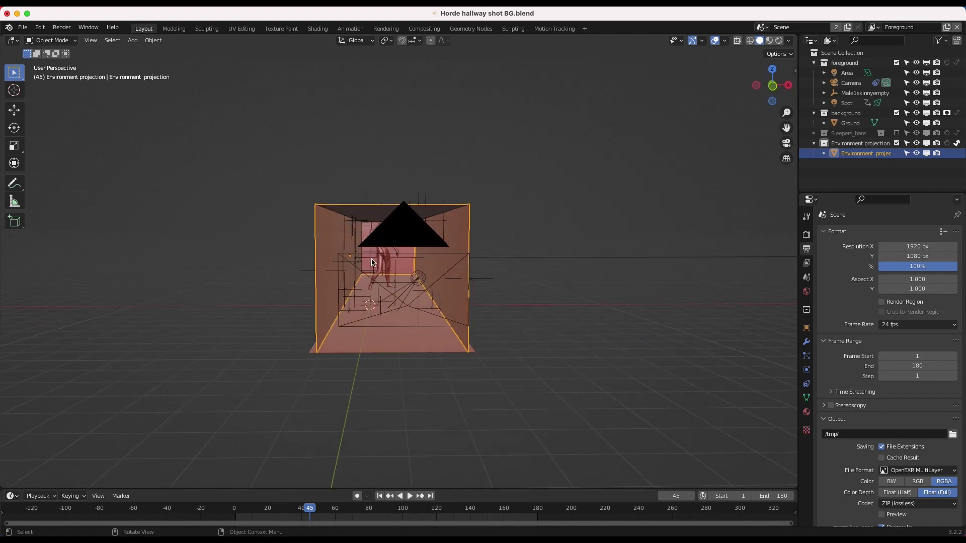
scroll(372, 262, "right", 10)
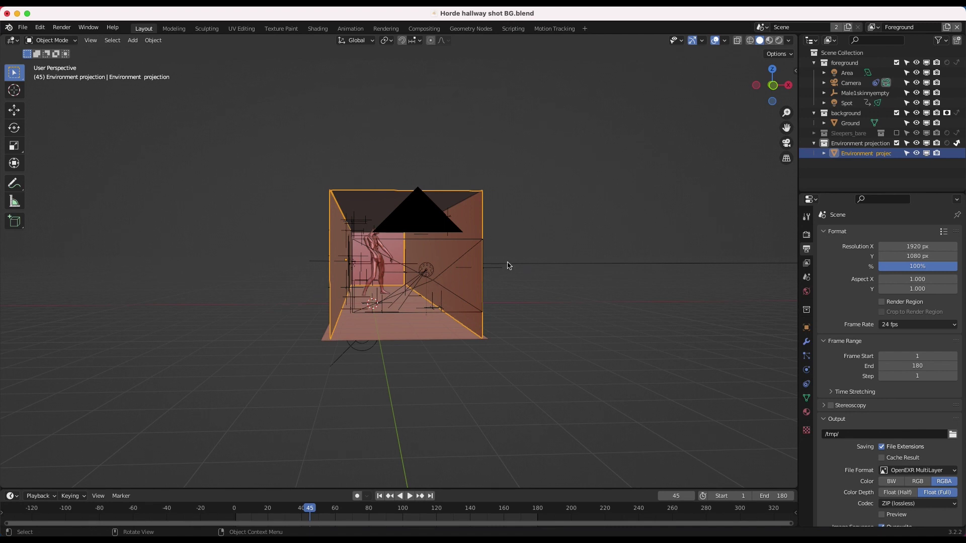
View the corridor through the camera in wireframe shading and play the opening frames to check its alignment with the footage.
key("z")
left_click(455, 267)
scroll(368, 267, "up", 4)
key("KP_0")
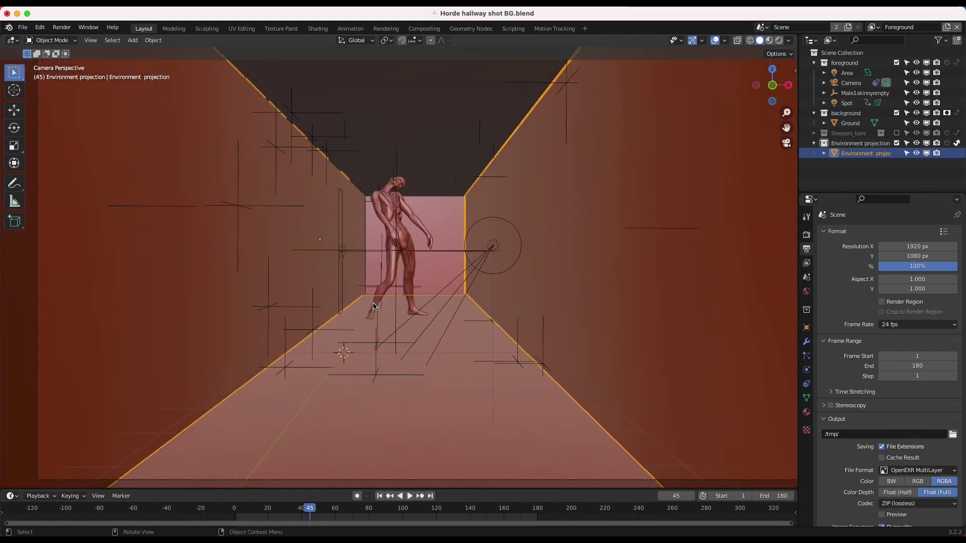
scroll(374, 306, "down", 2)
key("z")
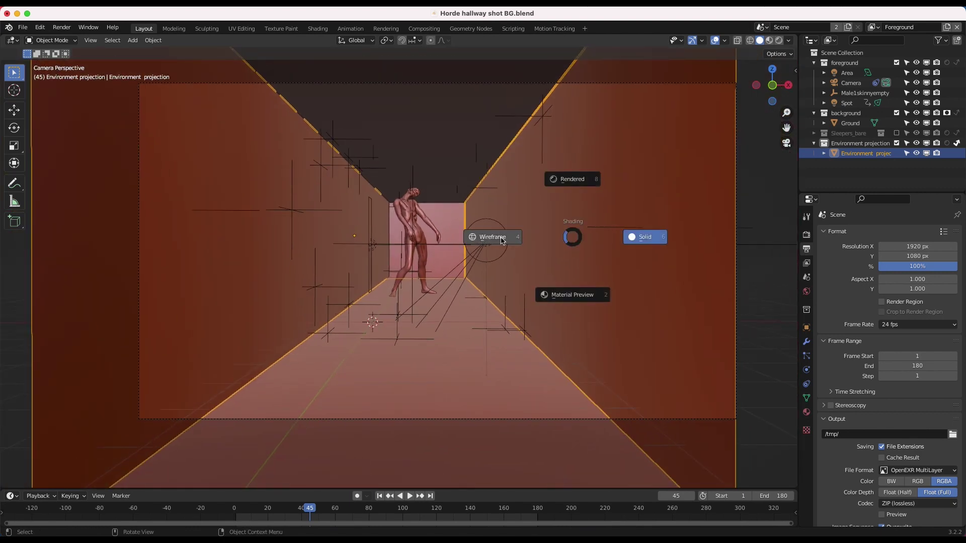
left_click(501, 241)
key("shift+Left")
key("space")
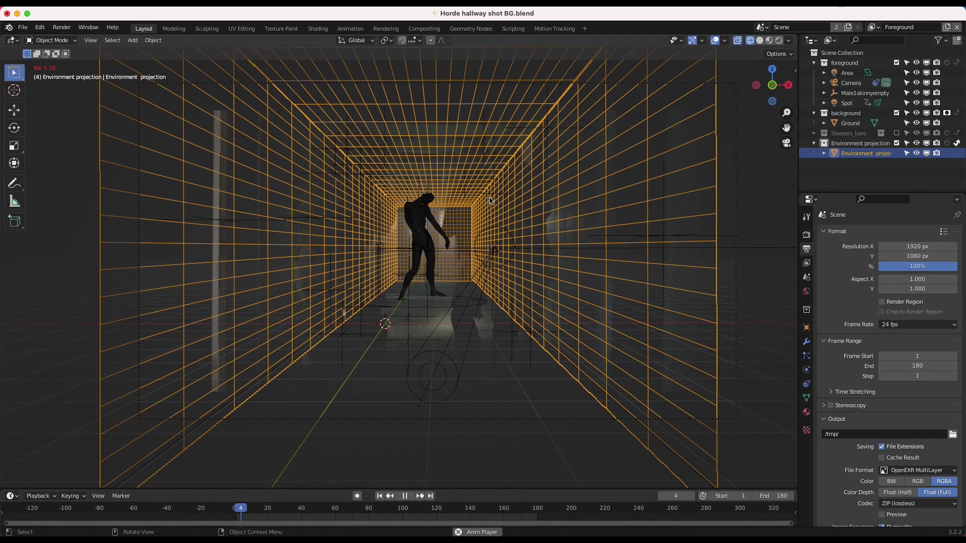
key("space")
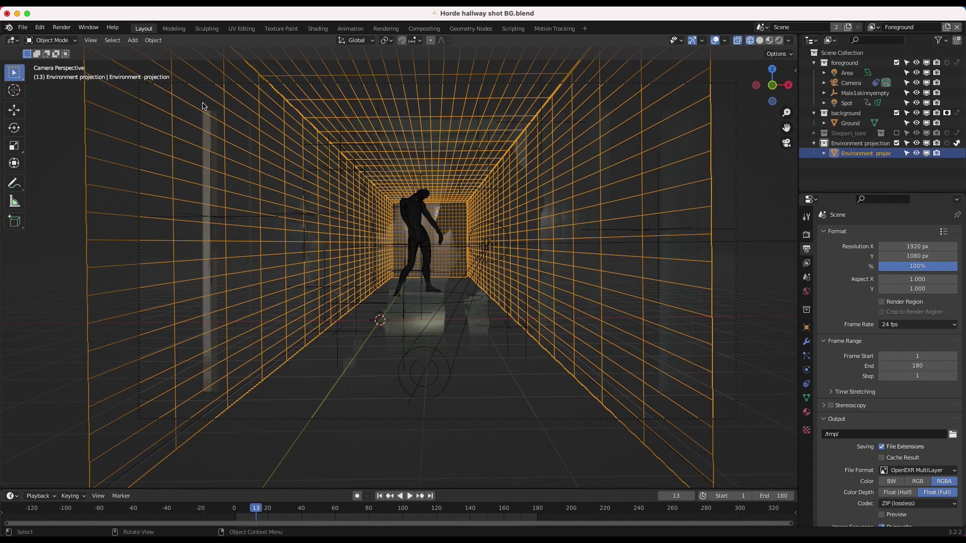
Examine the wireframe corridor mesh from outside, then restore solid shading.
middle_click_drag(510, 265, 267, 257)
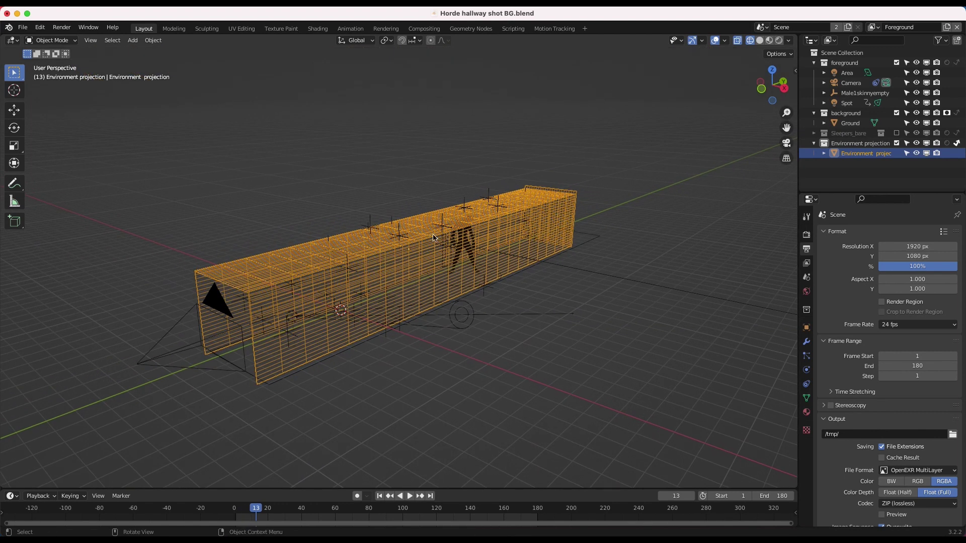
middle_click_drag(366, 246, 394, 281)
scroll(439, 302, "right", 10)
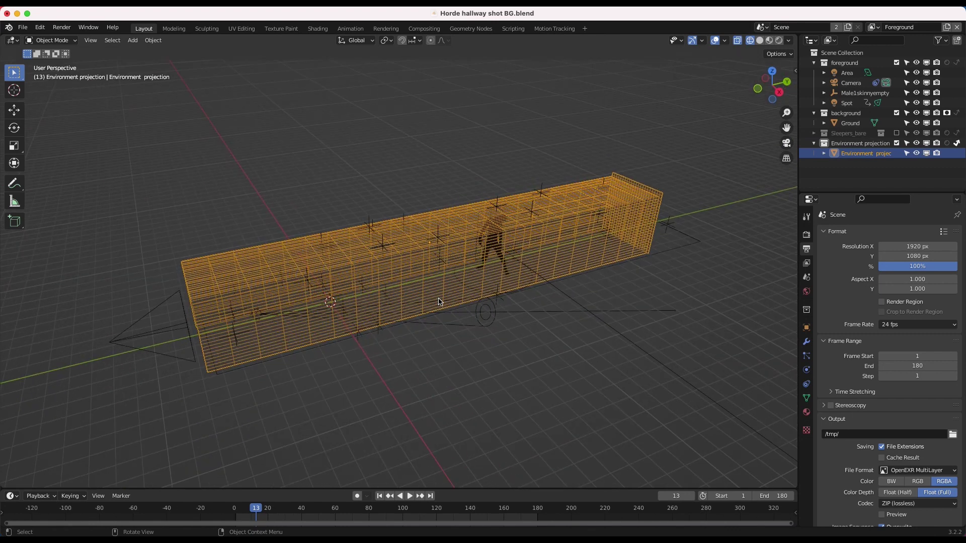
scroll(439, 302, "right", 8, "shift")
scroll(439, 302, "left", 6)
key("z")
left_click(481, 305)
left_click(483, 305)
middle_click_drag(494, 306, 416, 324)
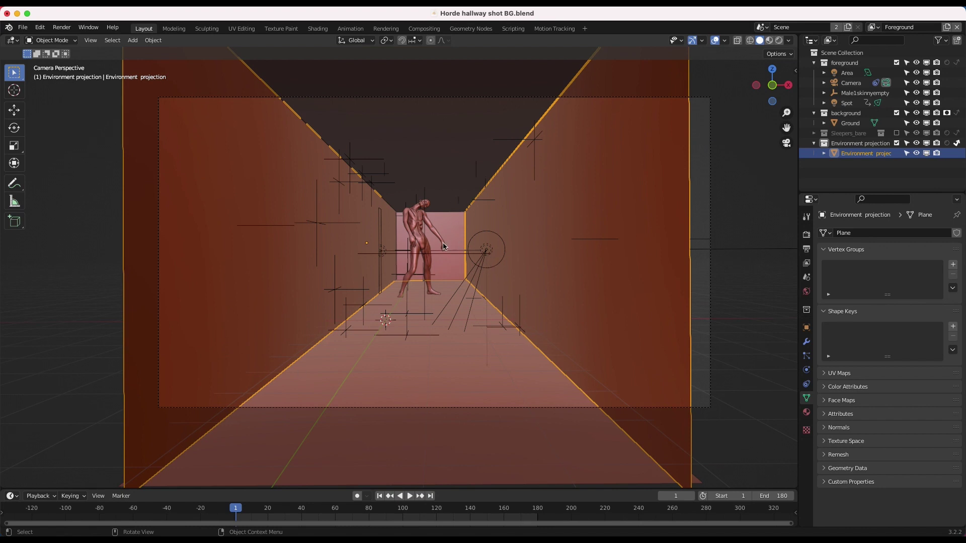
Deselect everything and play the solid-shaded animation through the camera from the first frame.
key("alt+a")
key("space")
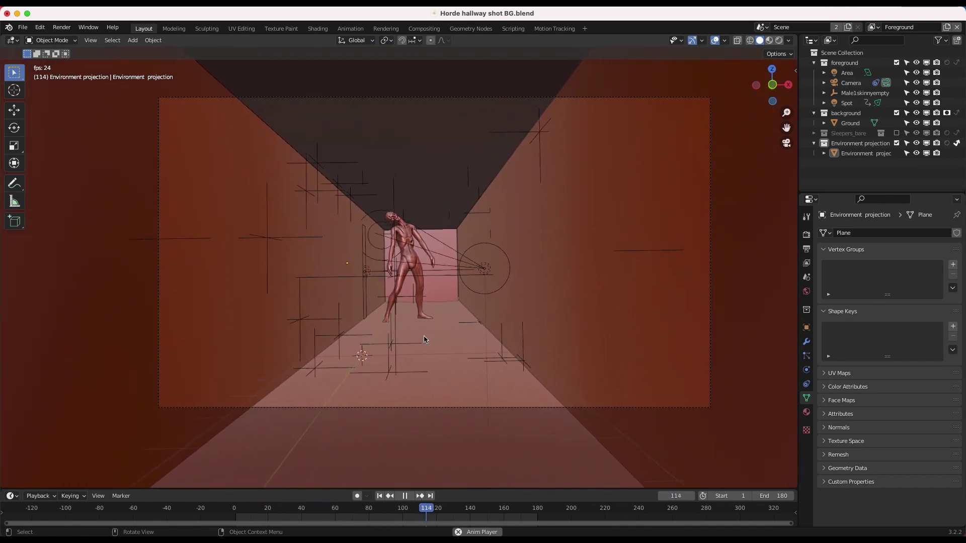
left_click(380, 497)
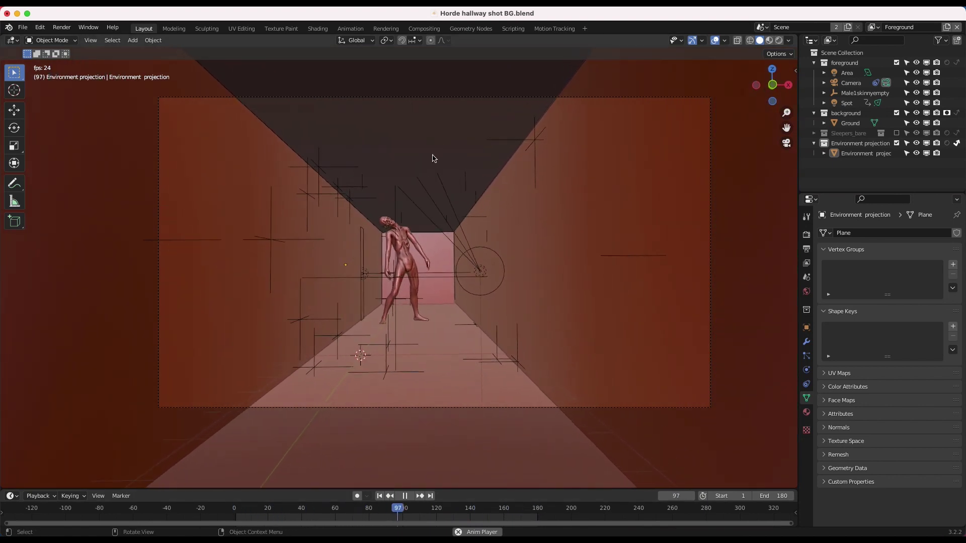
key("space")
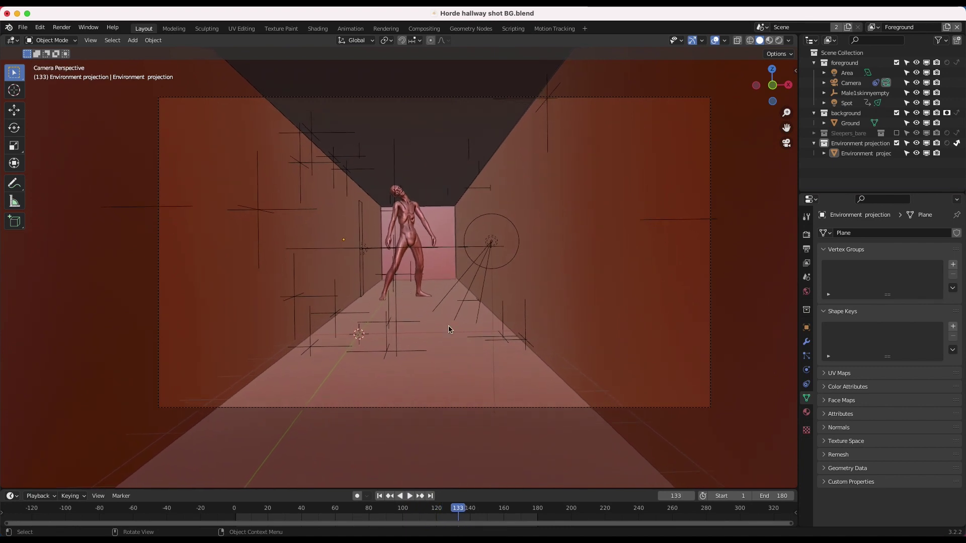
Select the corridor mesh at frame 1 and inspect the scene in rendered shading from outside the camera view.
key("shift+Left")
left_click(530, 207)
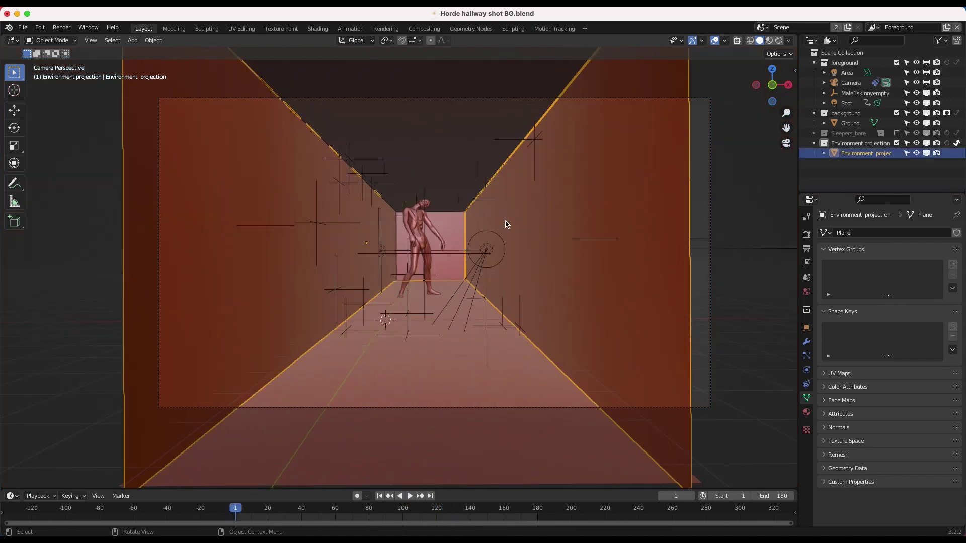
key("z")
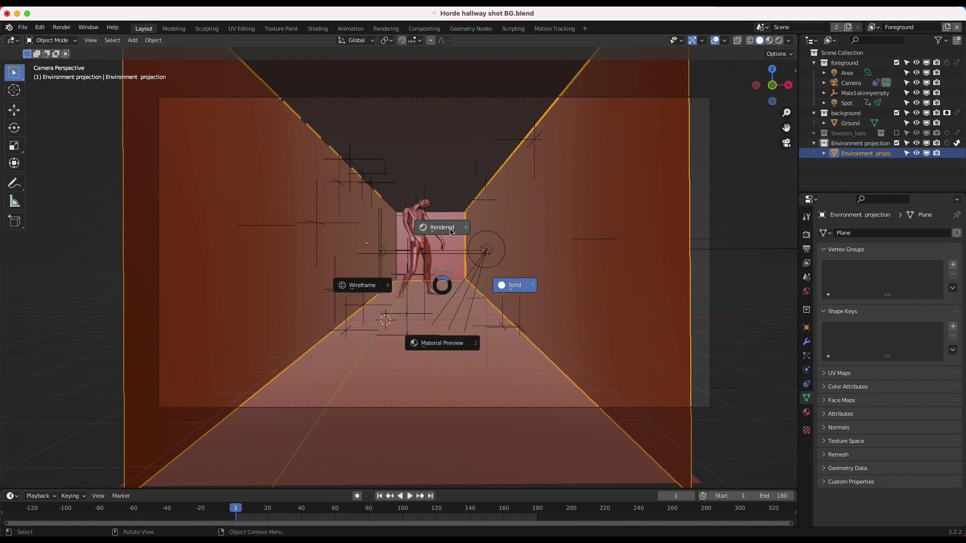
left_click(451, 232)
mouse_move(452, 232)
middle_mouse_down()
mouse_move(446, 289)
mouse_move(331, 340)
mouse_move(393, 336)
middle_mouse_up()
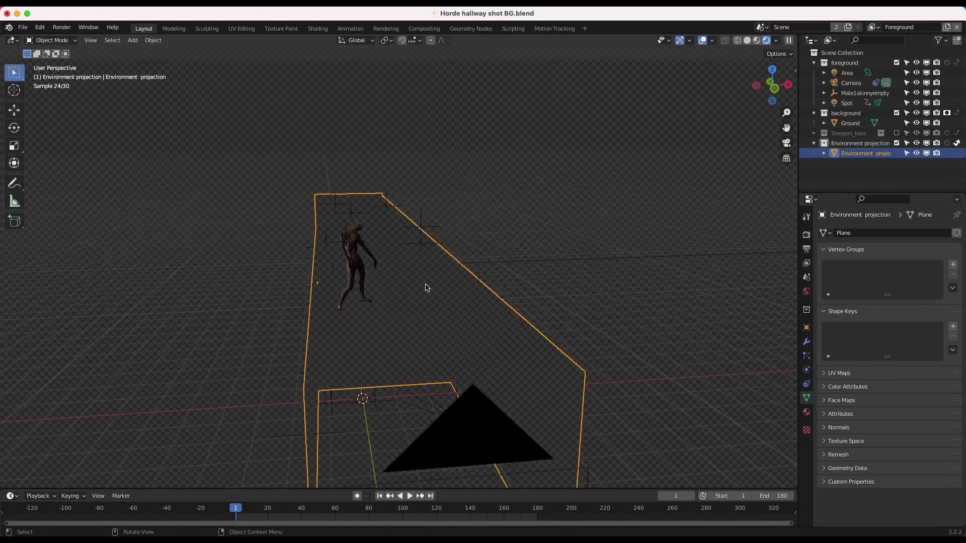
scroll(414, 287, "up", 2)
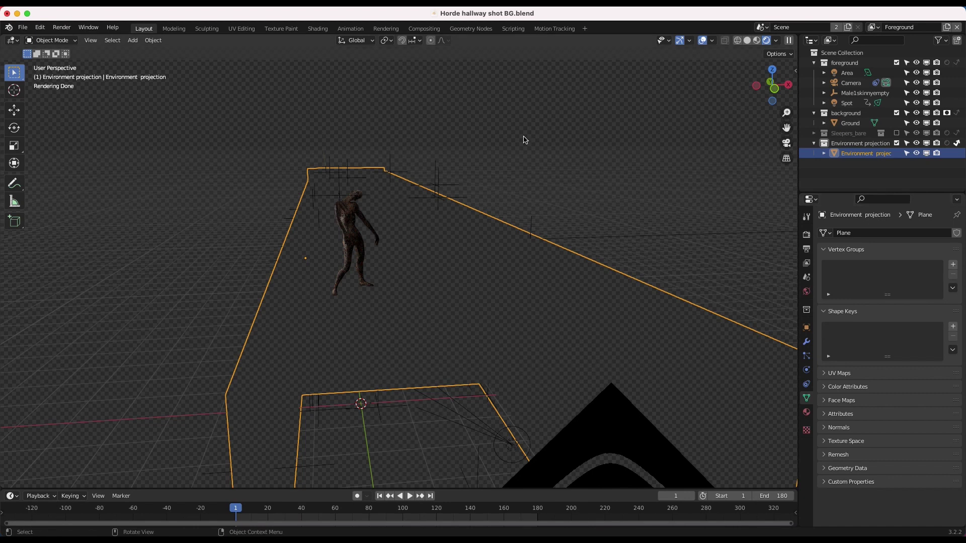
Turn off Indirect Only for the Environment projection collection.
left_click(959, 145)
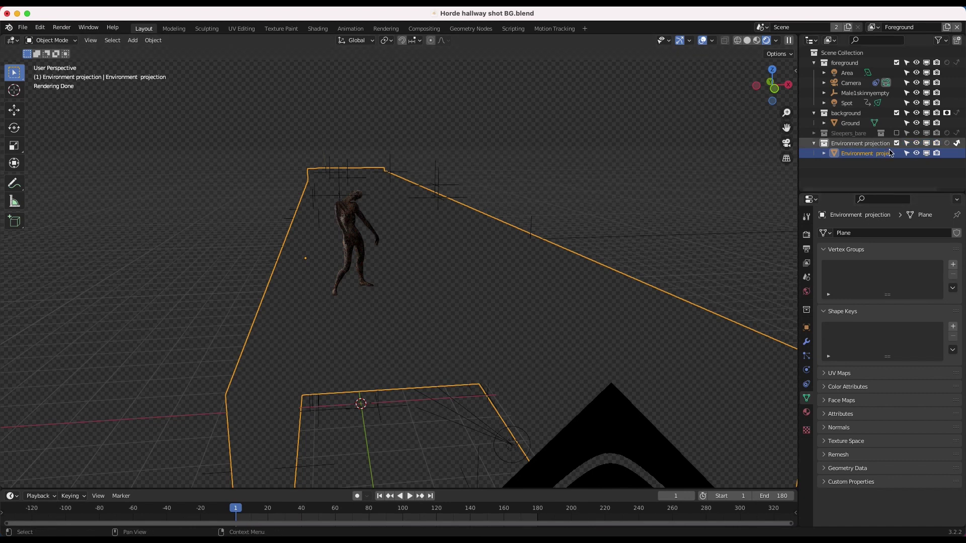
left_click(958, 145)
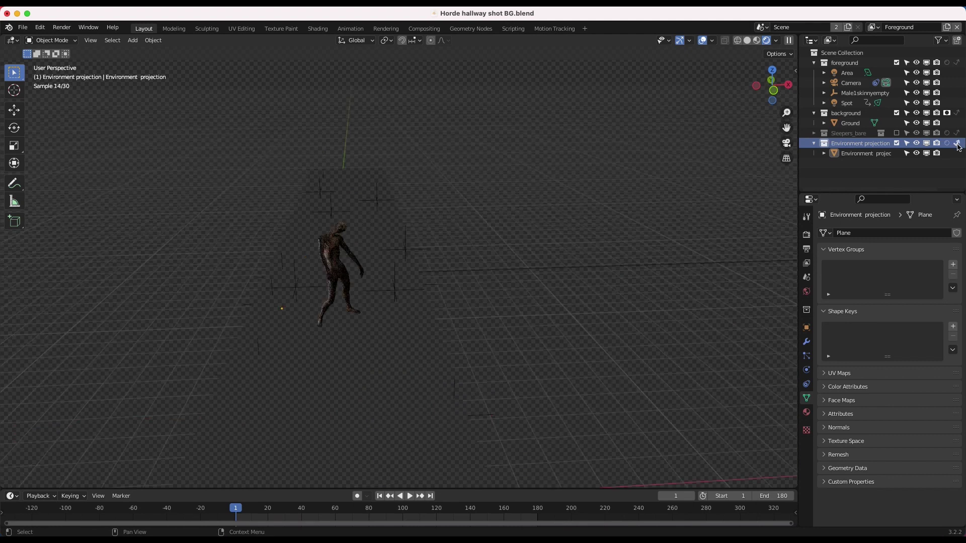
left_click(958, 146)
scroll(455, 244, "down", 5)
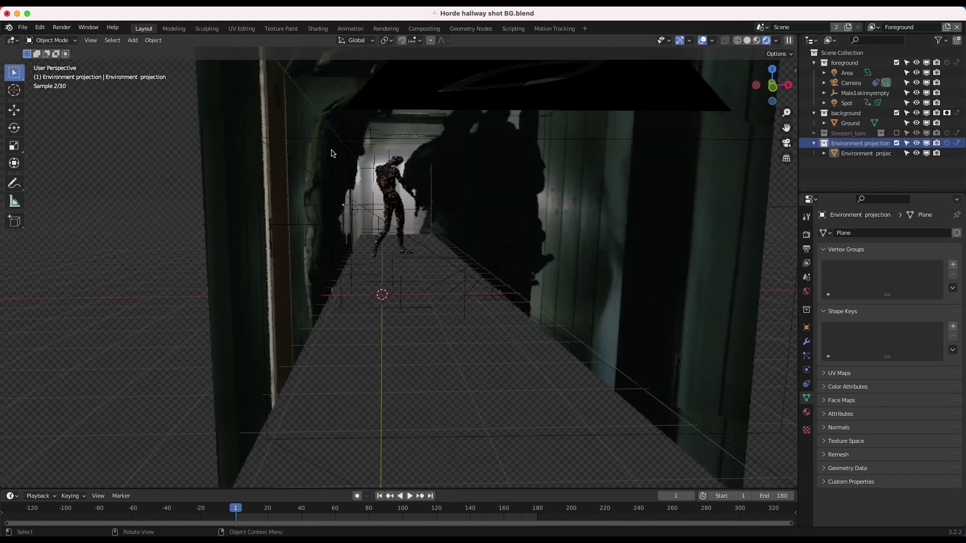
Look through the active camera and play the rendered scene with the footage projected on the corridor.
left_click(91, 41)
mouse_move(151, 159)
left_click(242, 166)
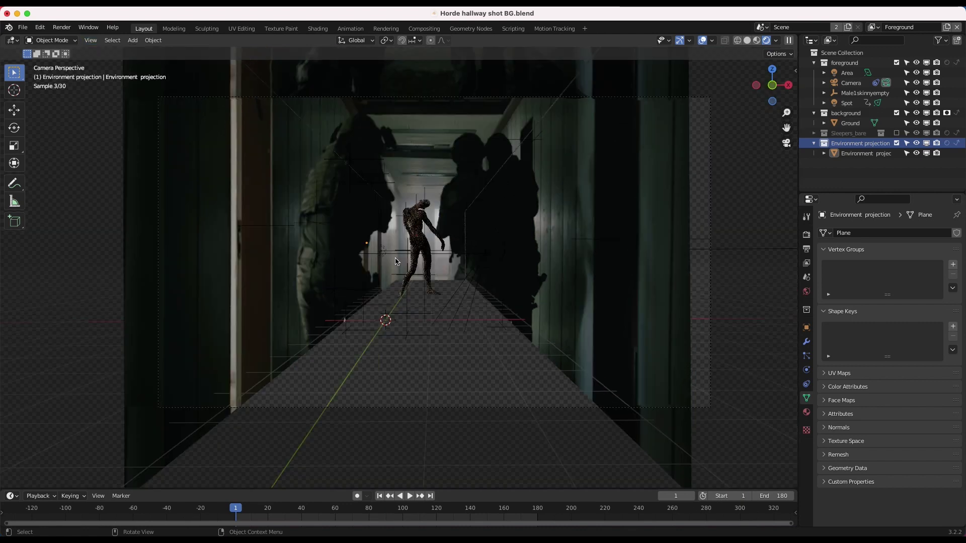
key("space")
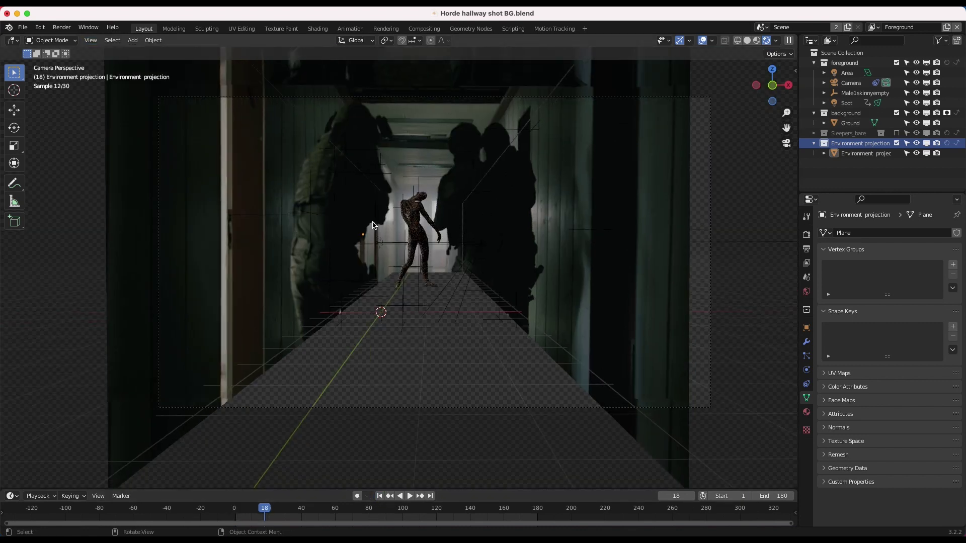
Examine the footage projected onto the corridor's walls and ceiling from outside and from inside near the creature.
scroll(428, 217, "up", 5)
scroll(414, 215, "right", 3)
scroll(413, 215, "down", 3)
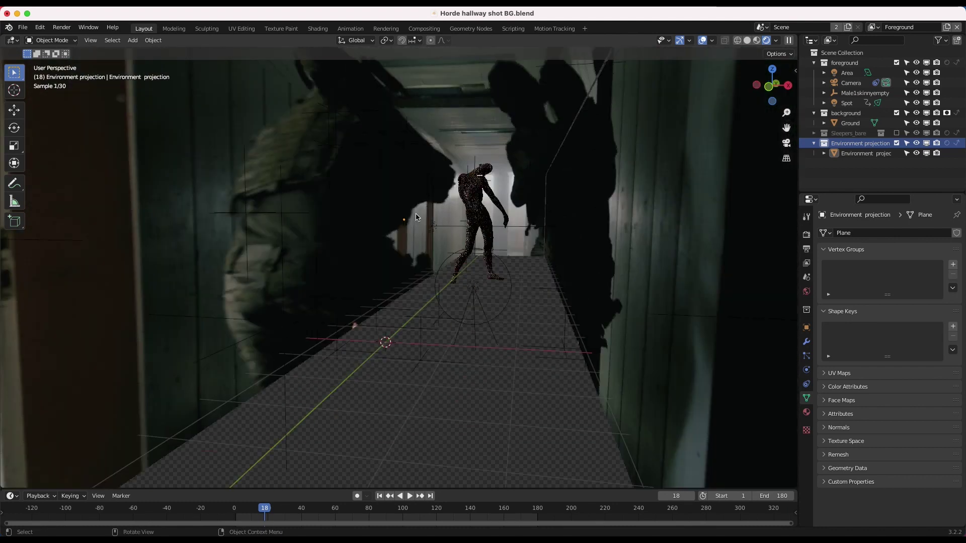
scroll(445, 249, "down", 4)
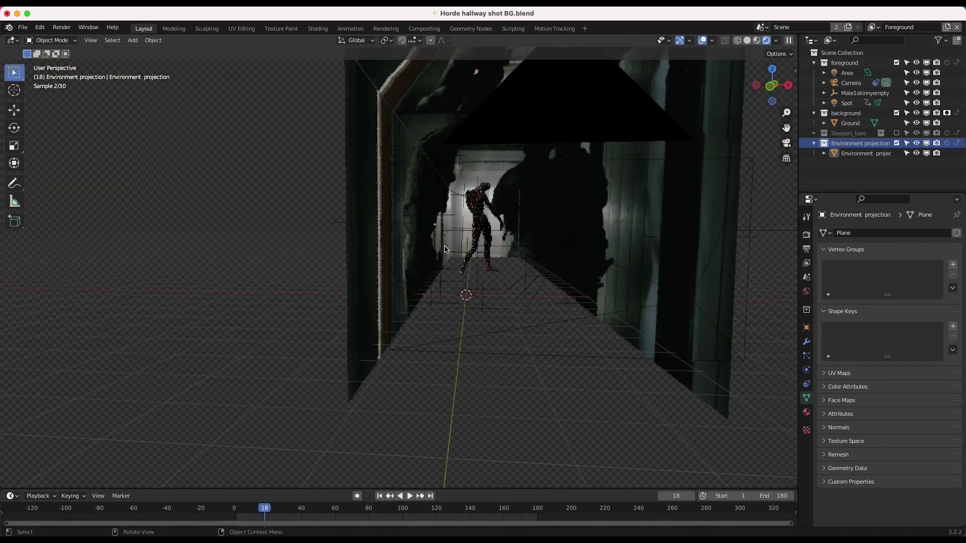
scroll(513, 235, "right", 15)
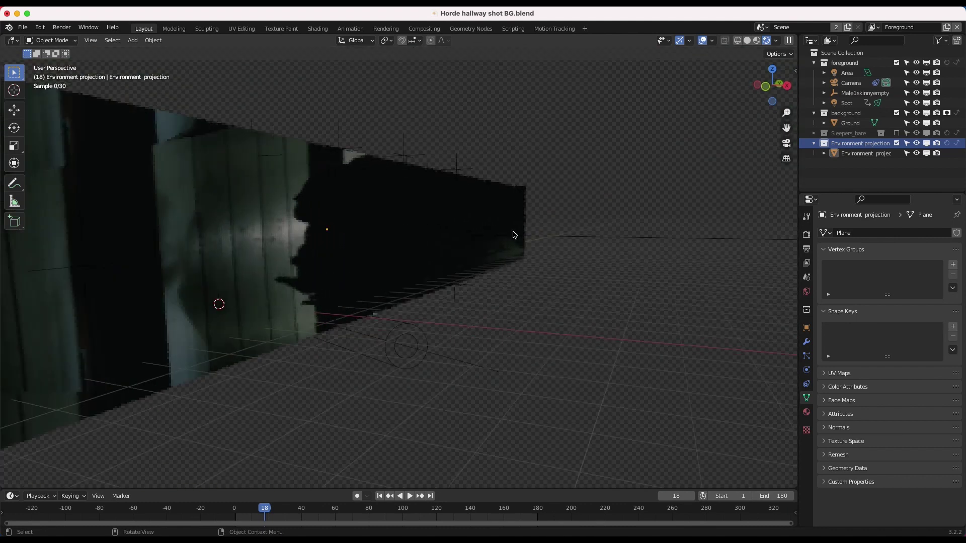
scroll(513, 235, "right", 15)
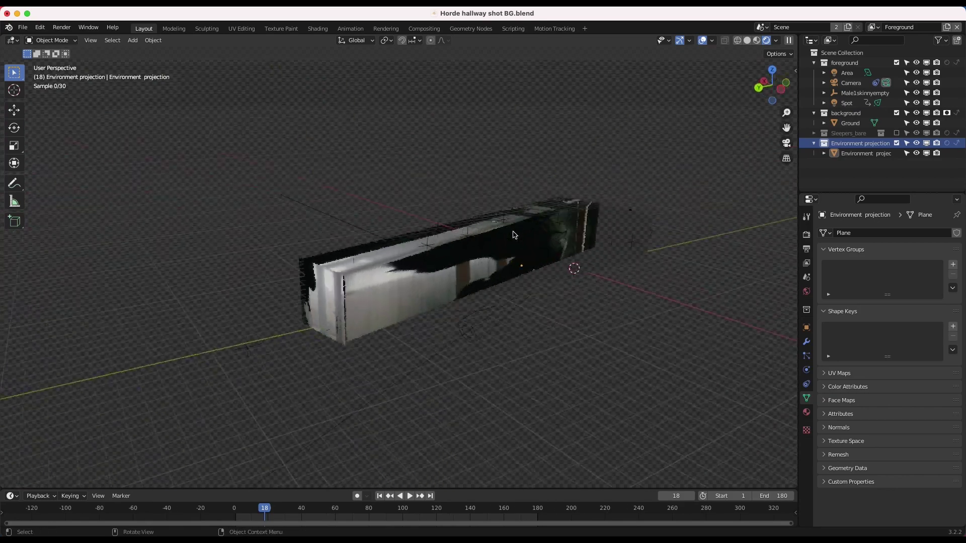
scroll(512, 286, "right", 15)
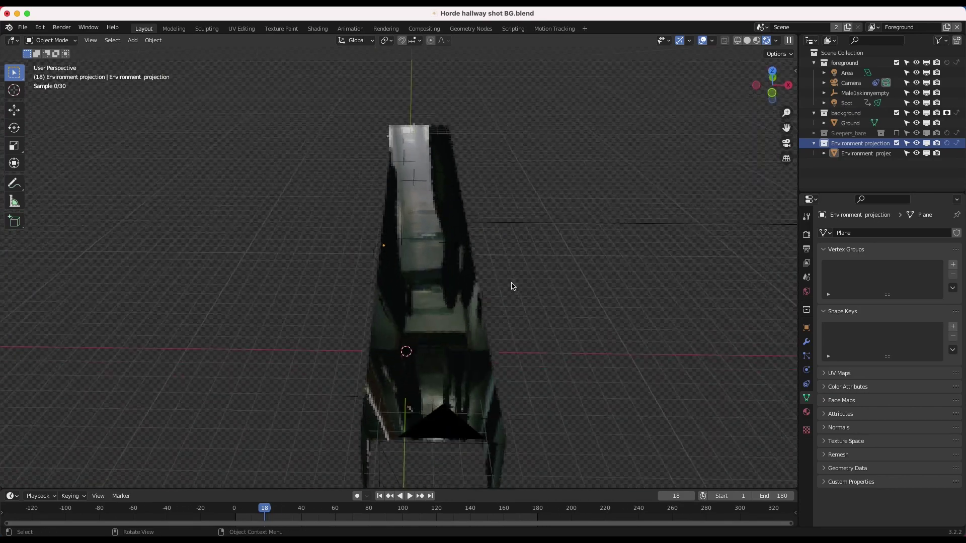
scroll(439, 236, "up", 10)
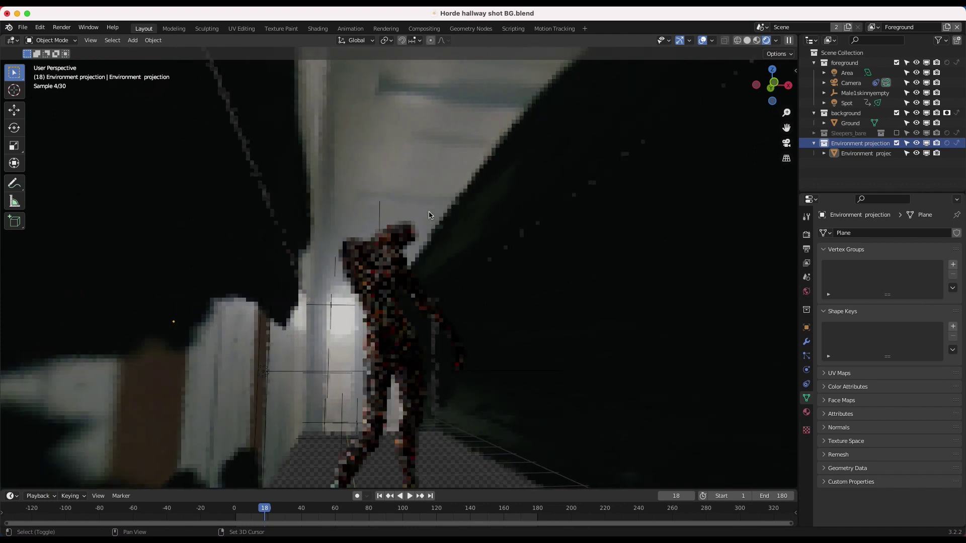
scroll(438, 232, "up", 3)
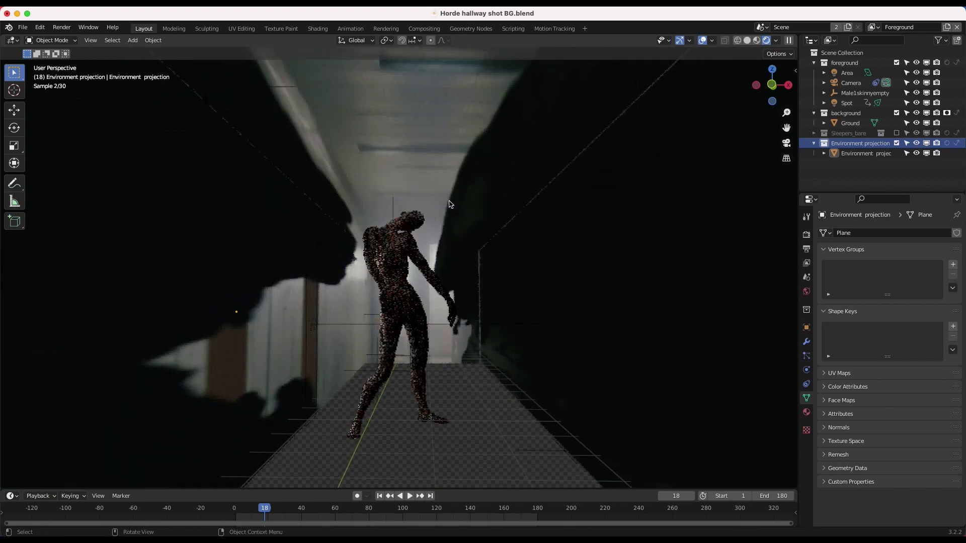
Select the corridor mesh around the creature and turn on Indirect Only for the Environment projection collection.
scroll(369, 253, "left", 10)
scroll(369, 253, "right", 10)
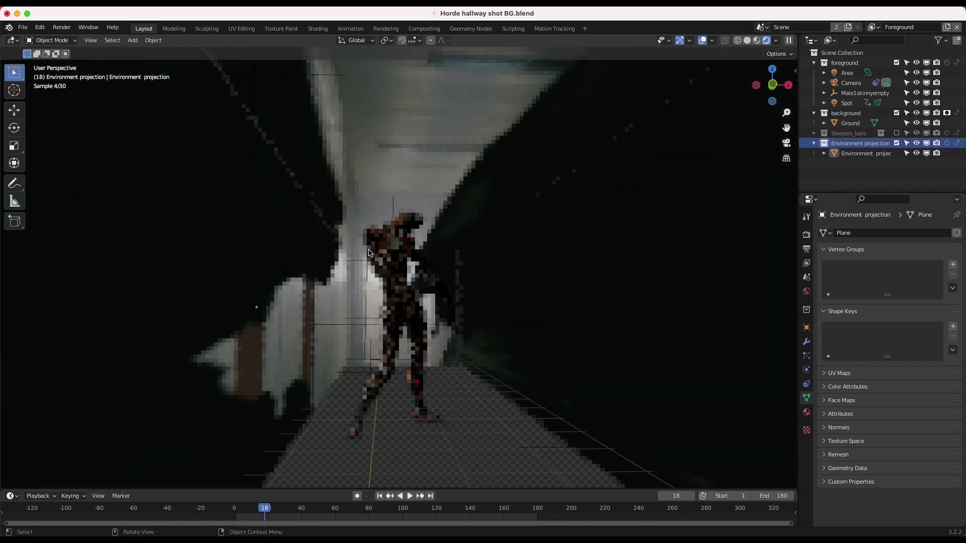
scroll(461, 260, "up", 3)
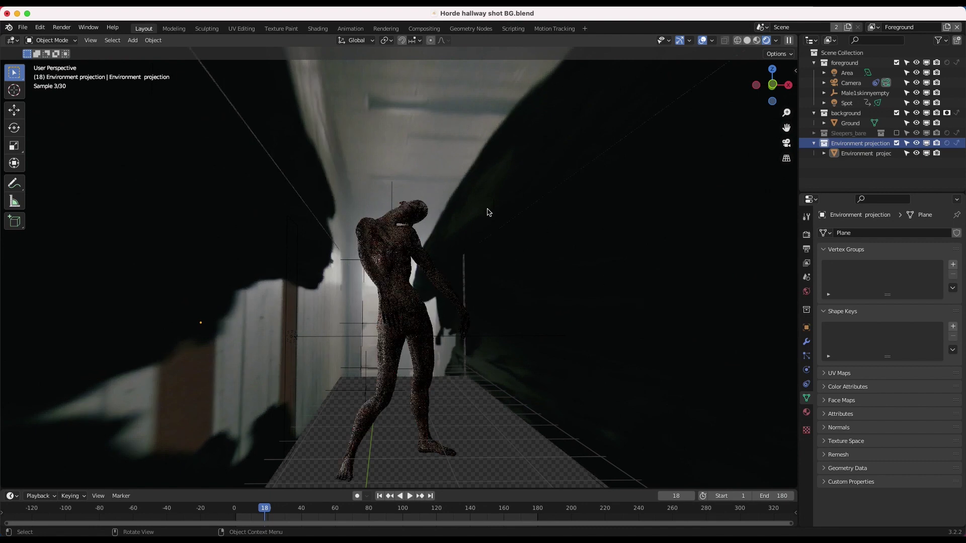
left_click(554, 223)
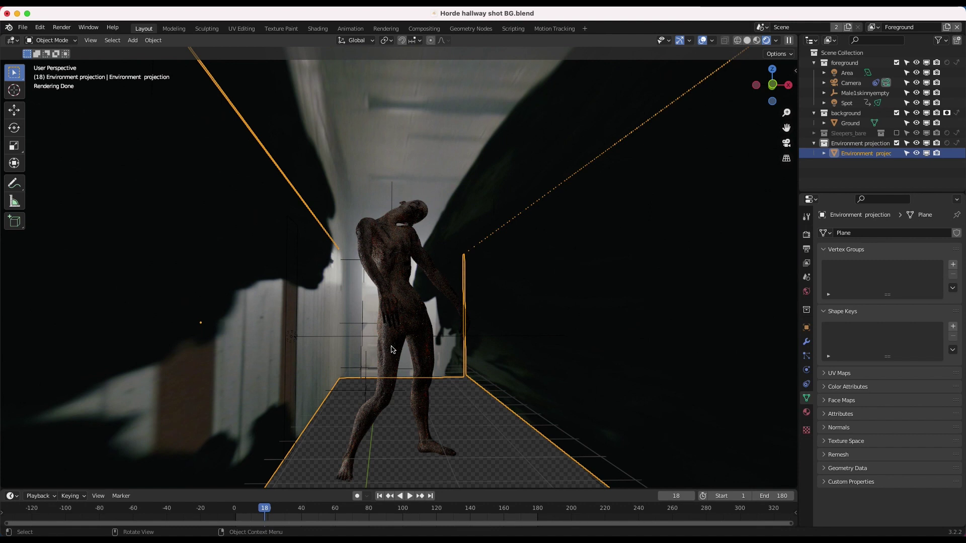
scroll(402, 243, "down", 3)
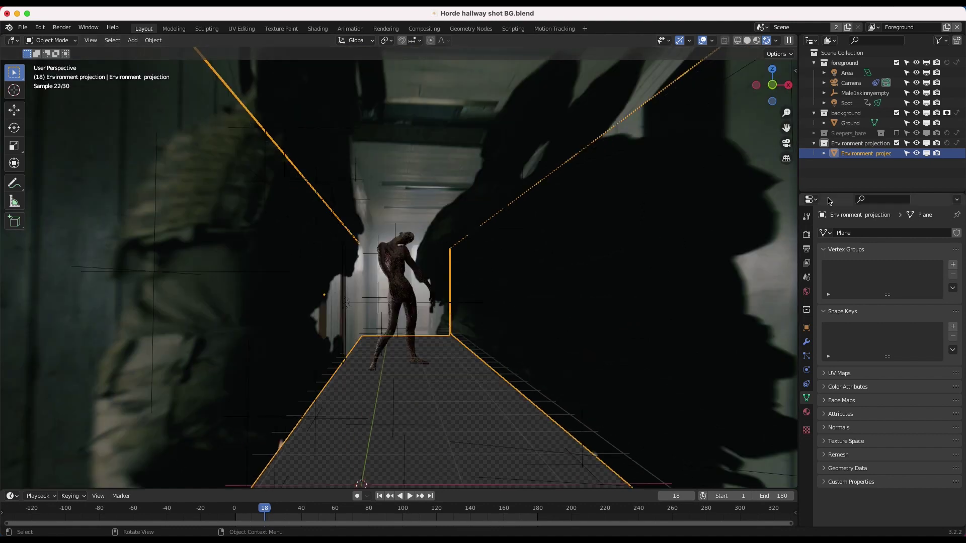
left_click(958, 145)
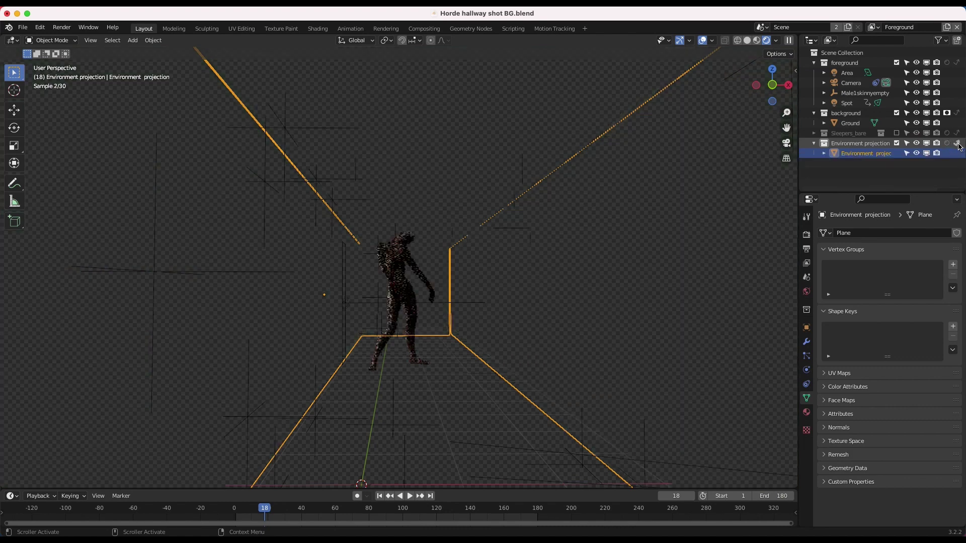
Examine the indirectly lit creature from outside the corridor and through the active camera.
scroll(519, 281, "right", 10)
scroll(520, 282, "left", 10)
scroll(519, 282, "right", 10)
scroll(520, 281, "left", 5)
scroll(520, 281, "up", 3)
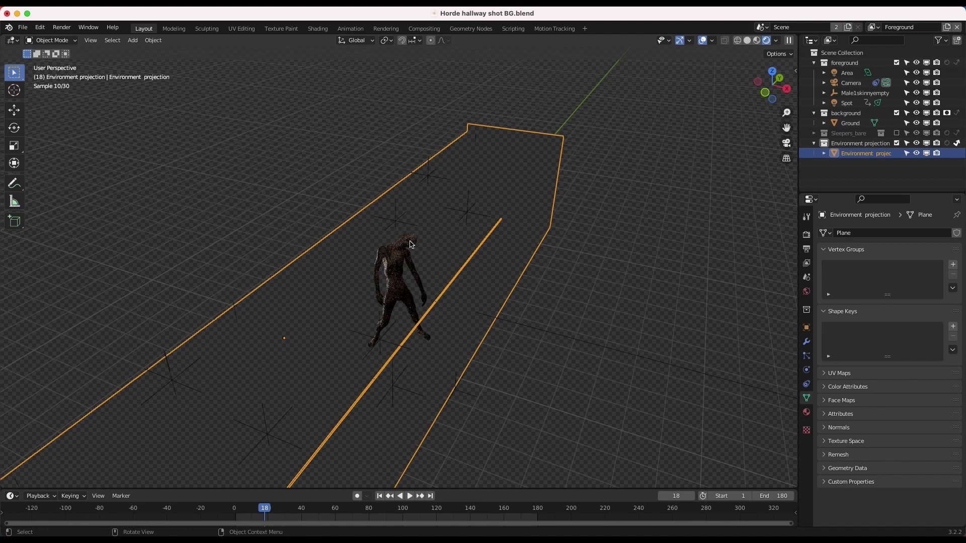
left_click(90, 40)
mouse_move(119, 158)
left_click(252, 158)
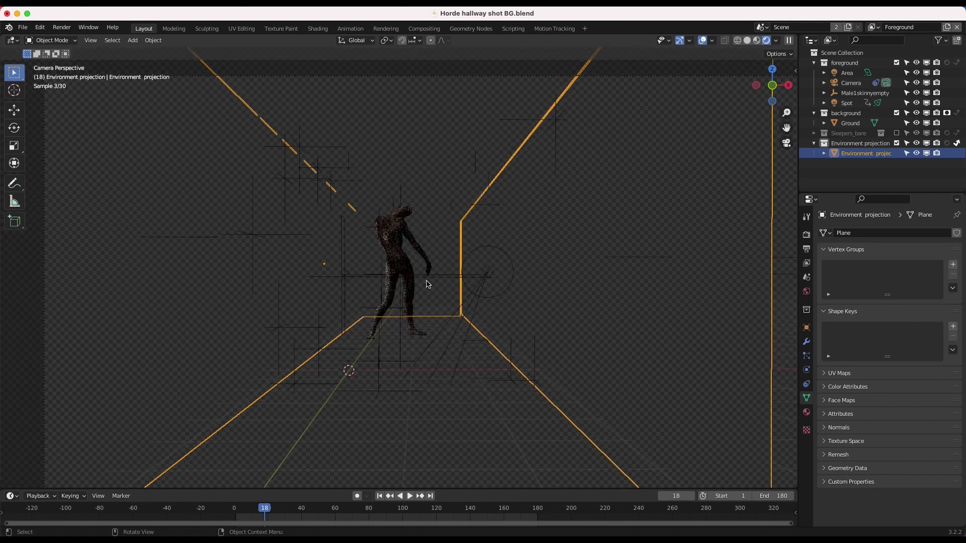
middle_click_drag(362, 249, 345, 251, "shift")
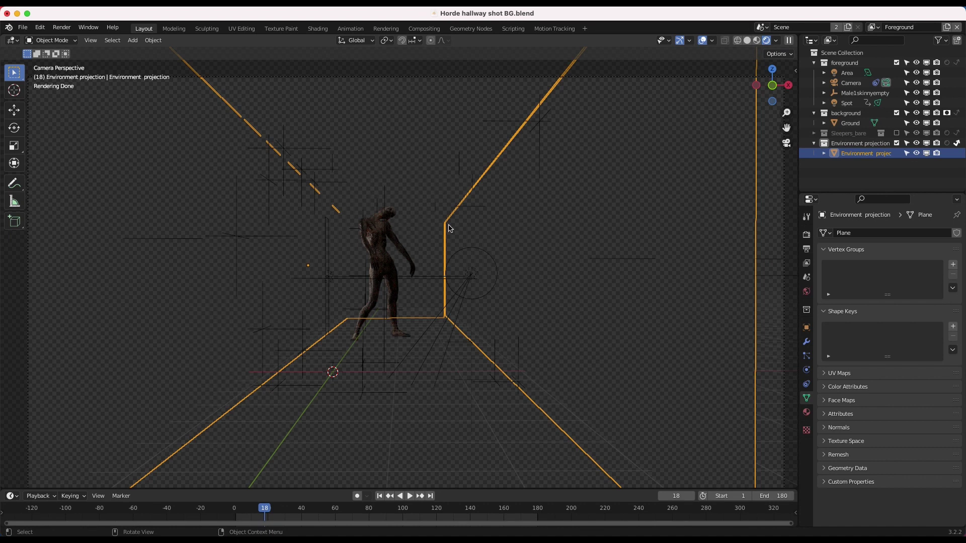
Show the corridor mesh in wireframe and compare it with the tracking markers on the hallway clip.
key("shift+z")
middle_click_drag(363, 271, 386, 245, "shift")
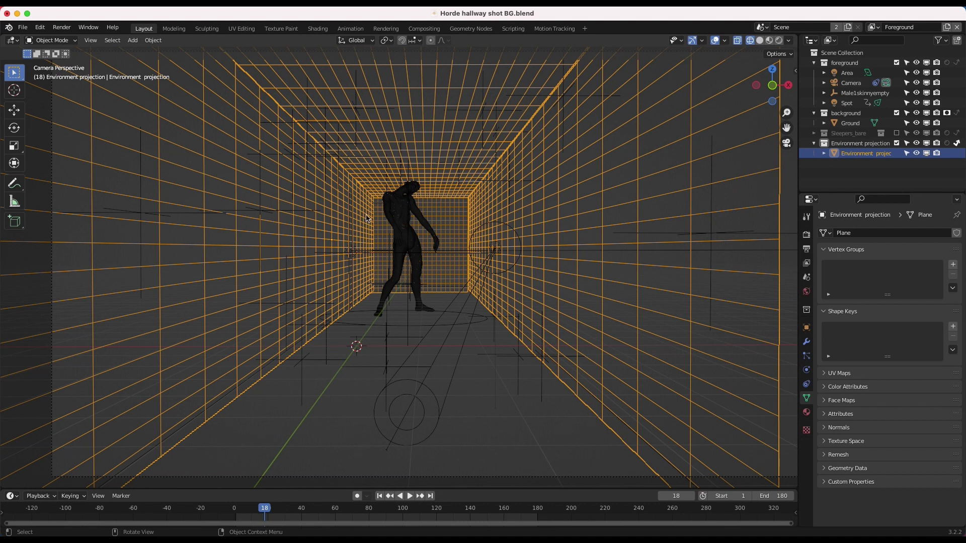
middle_click_drag(453, 203, 477, 207)
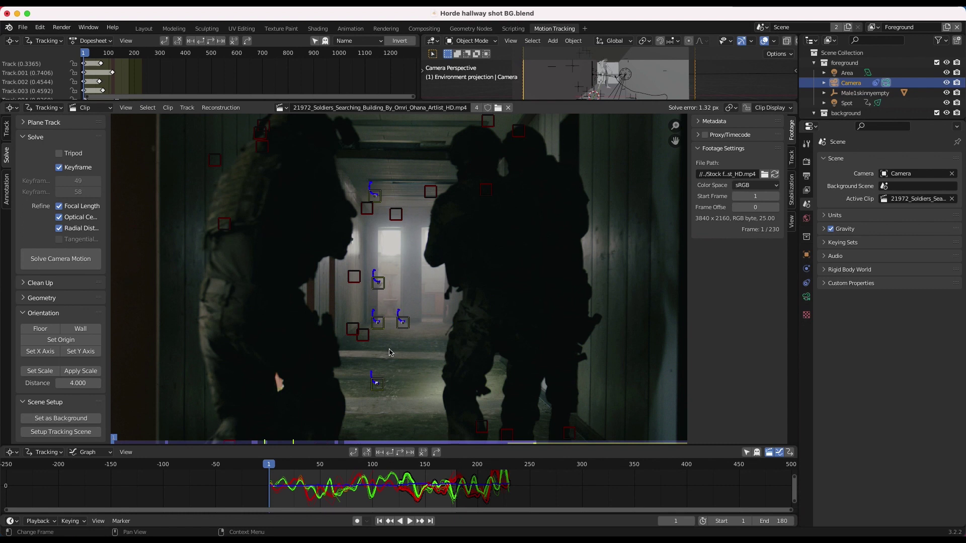
scroll(402, 300, "down", 1)
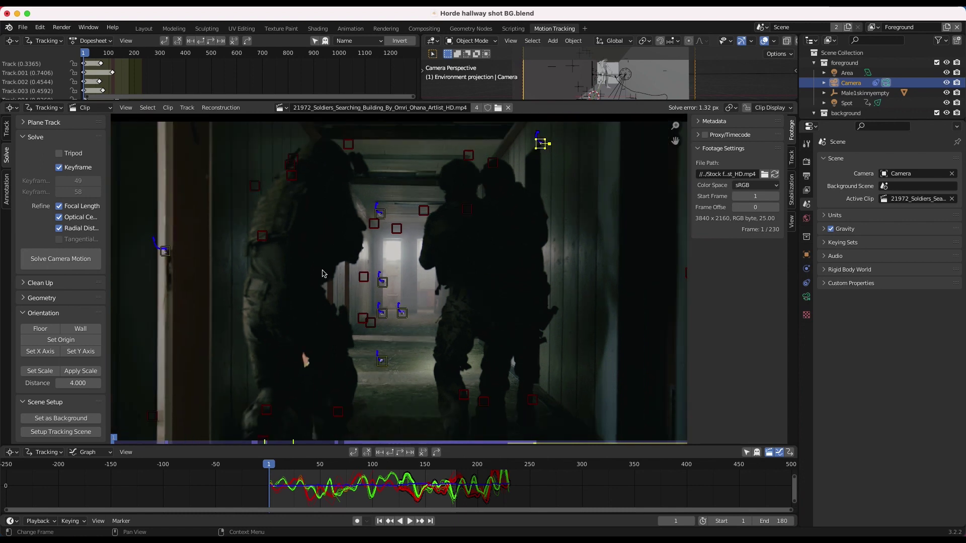
left_click(144, 28)
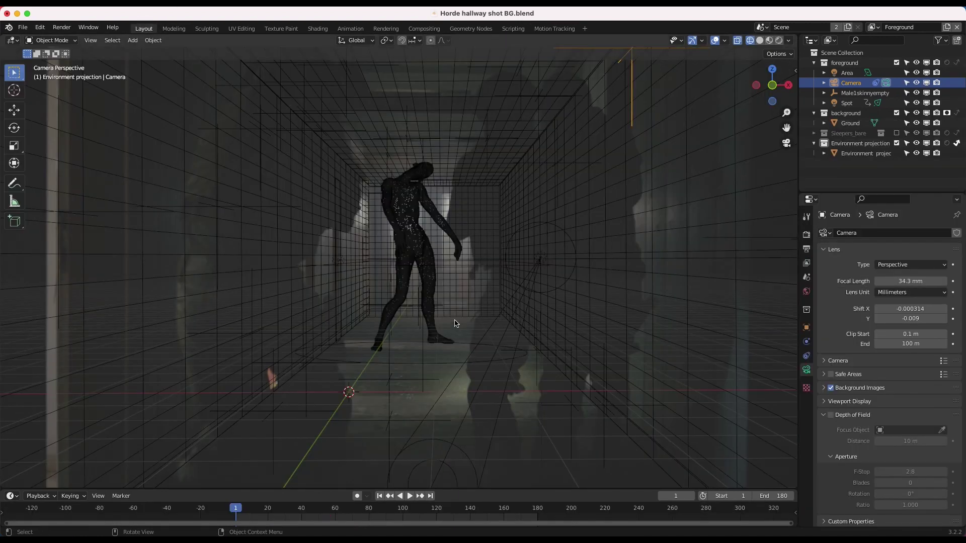
Return to rendered shading, select the area light beside the creature and toggle its viewport visibility to compare the lighting.
key("z")
left_click(445, 267)
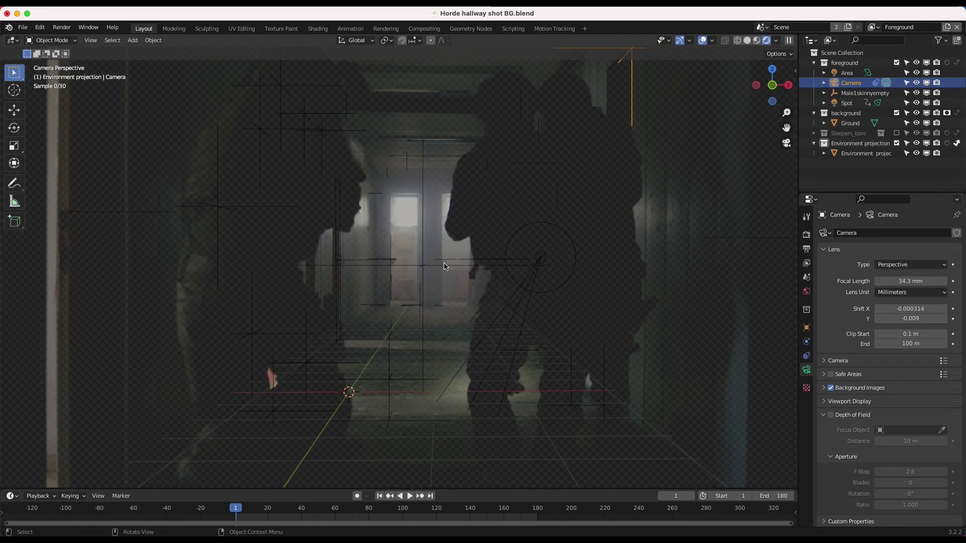
left_click(340, 253)
left_click(354, 301)
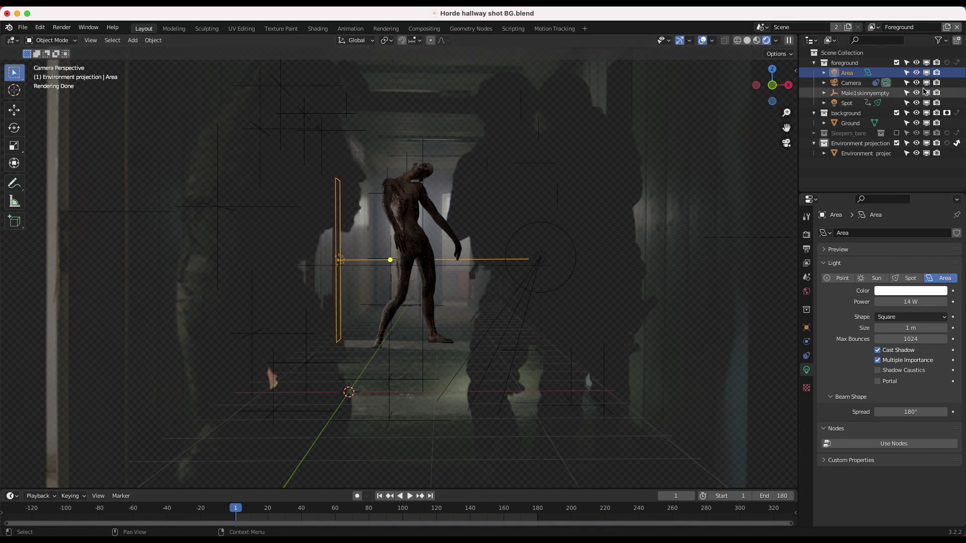
left_click(916, 73)
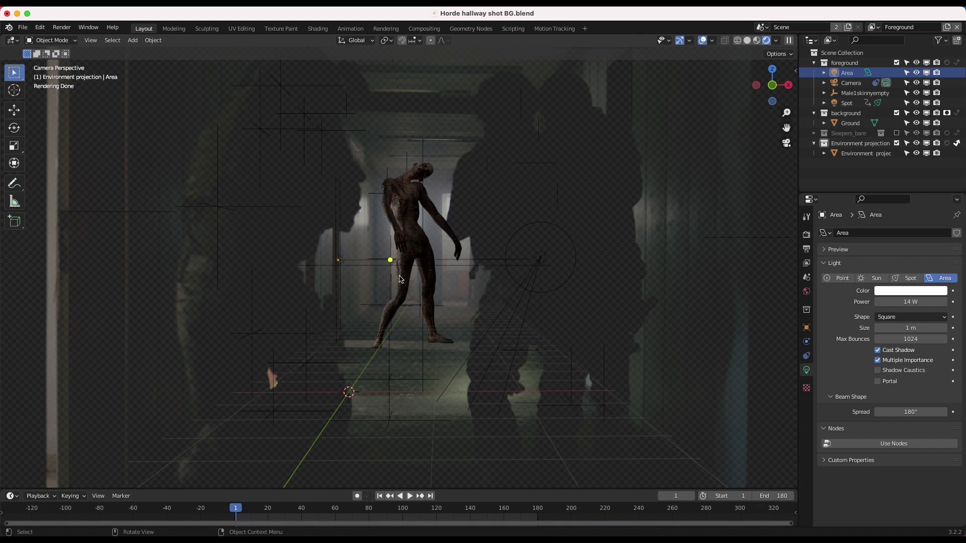
Inspect the keyframed spot light from outside the camera and scrub the tracked hallway clip to frame 147.
scroll(359, 235, "down", 2)
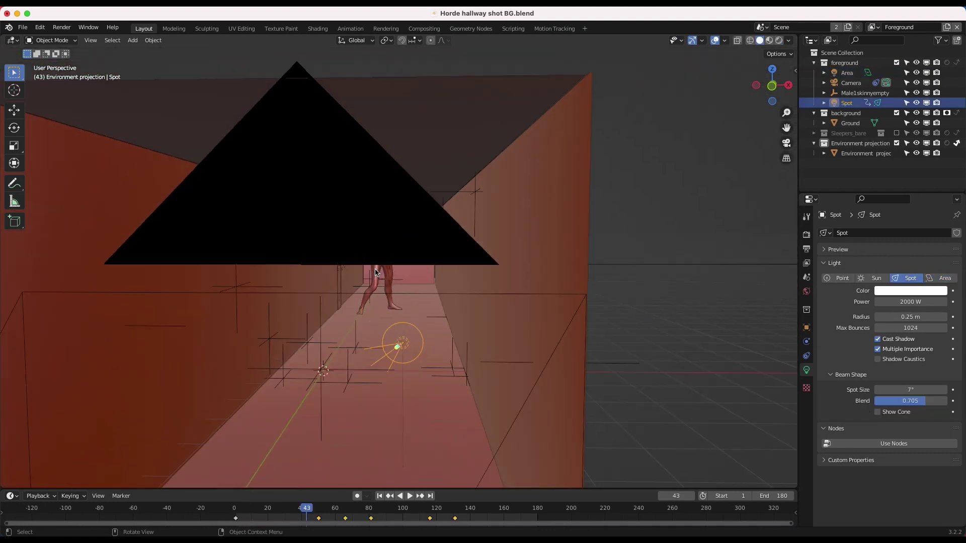
middle_click_drag(375, 272, 377, 274)
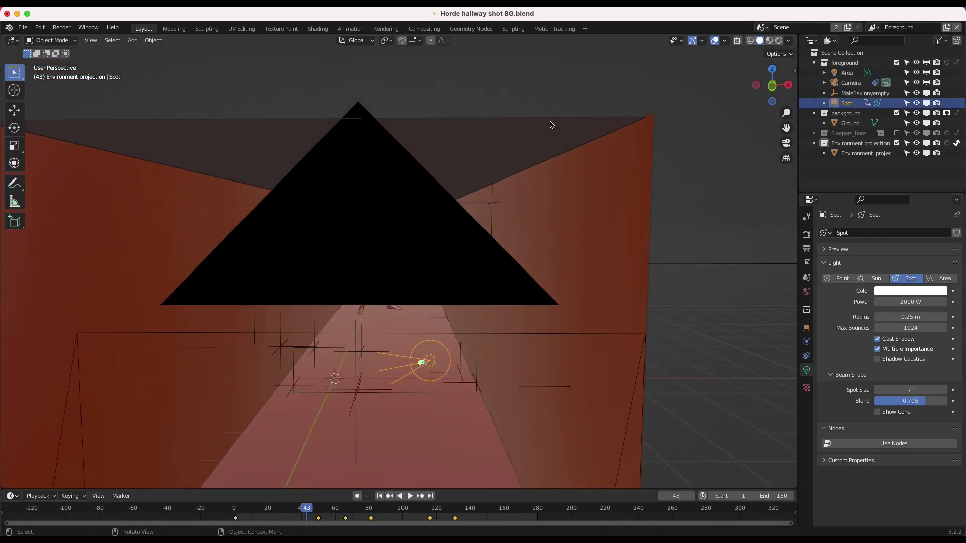
left_click(553, 29)
left_click_drag(337, 464, 399, 465)
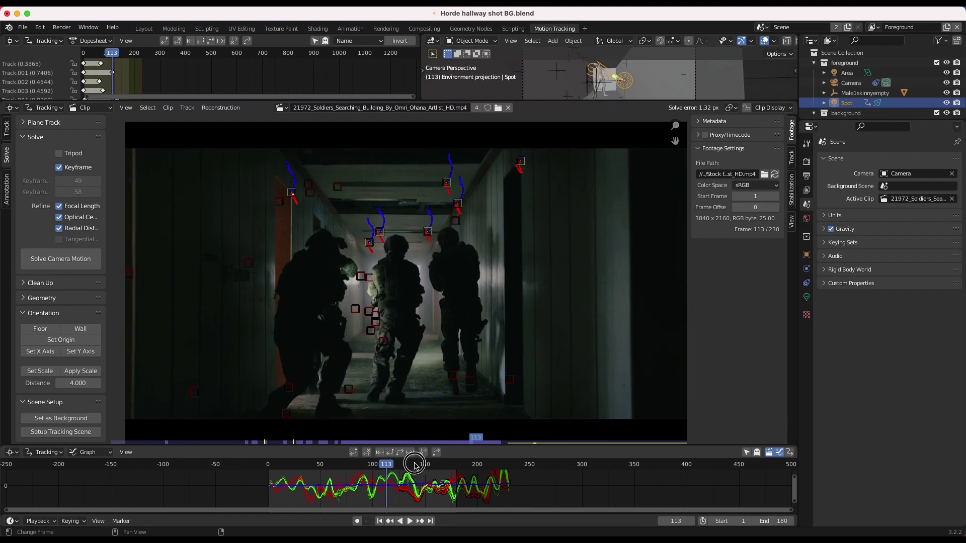
left_click(421, 465)
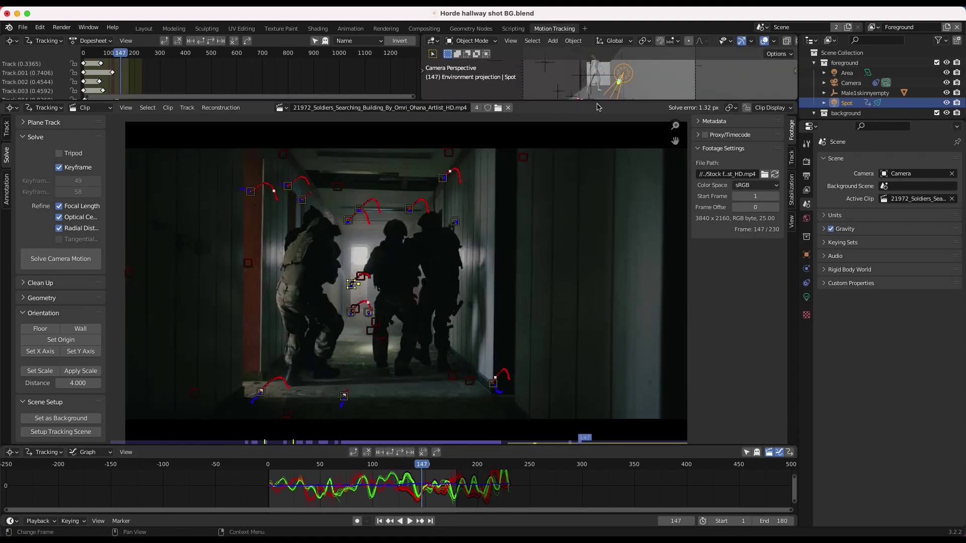
Return to the layout scene and view the spot light beside the creature through the active camera at frame 147.
left_click(144, 28)
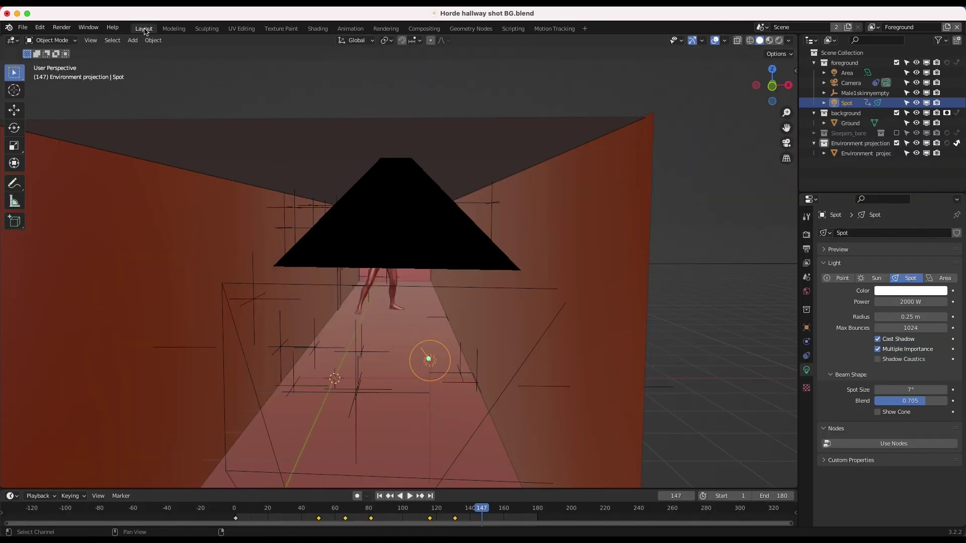
left_click(90, 41)
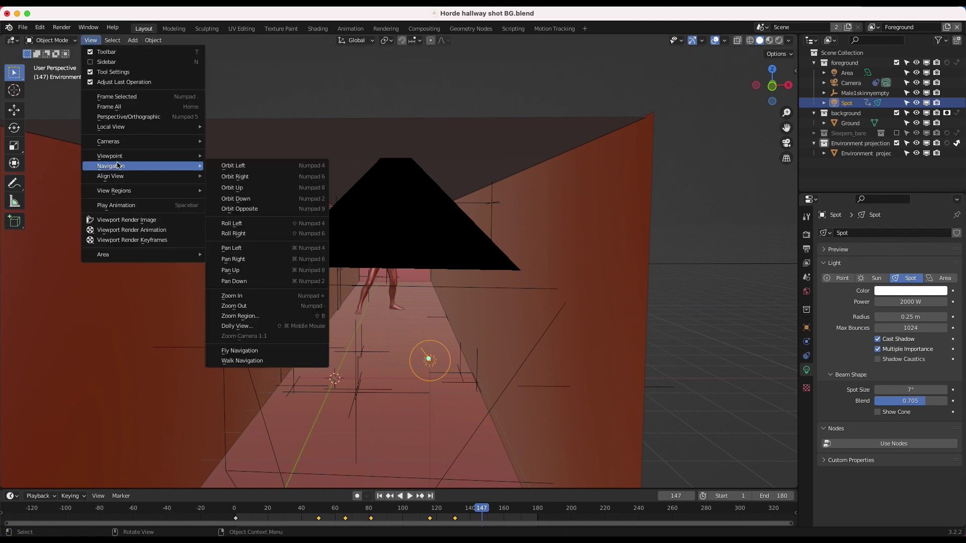
mouse_move(131, 156)
left_click(238, 159)
scroll(462, 219, "up", 2)
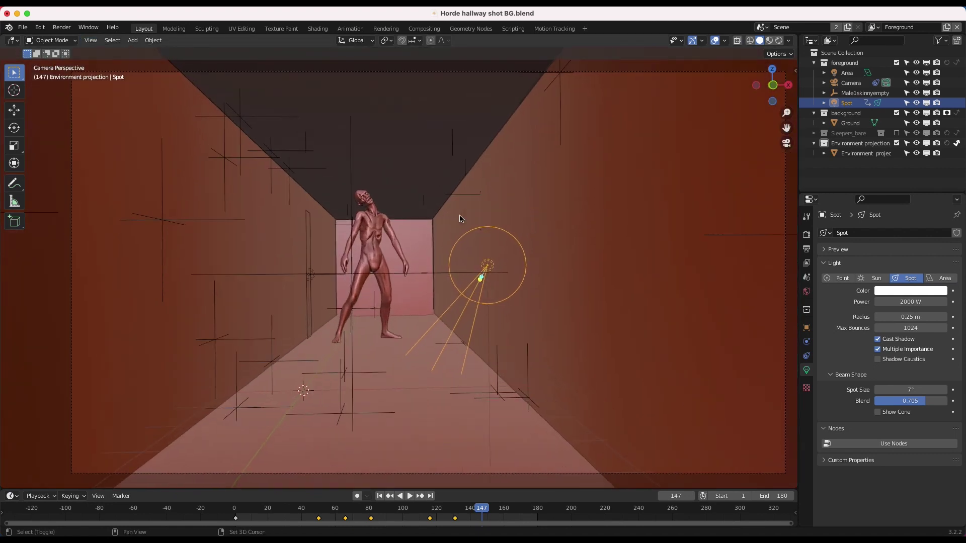
left_click(462, 261)
left_click(462, 262)
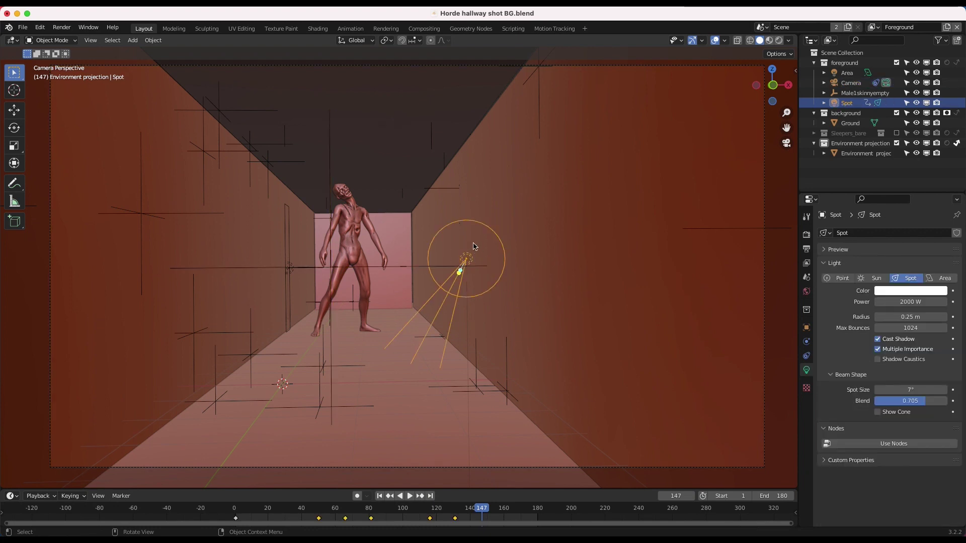
Play the spot light's animation from the first frame in solid shading and stop at frame 57.
left_click(379, 496)
key("space")
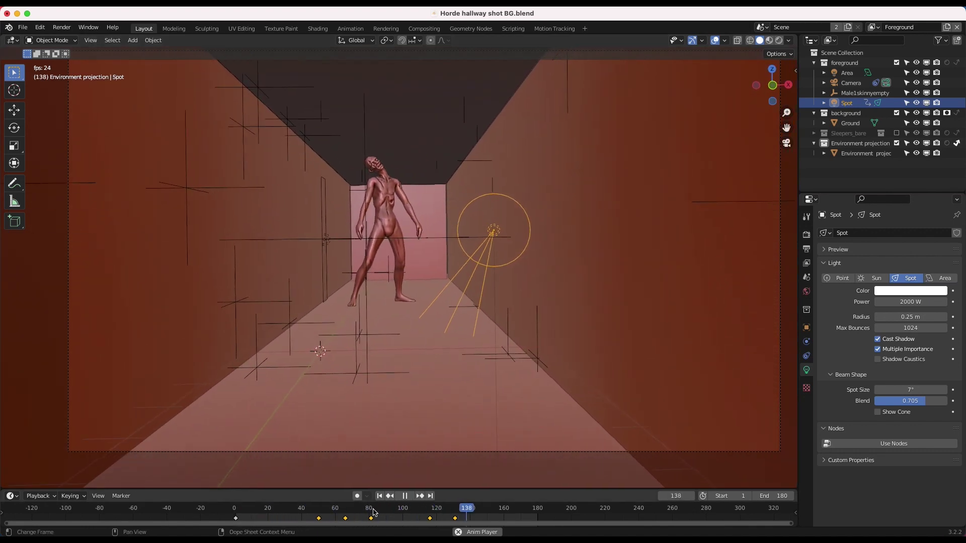
left_click(408, 496)
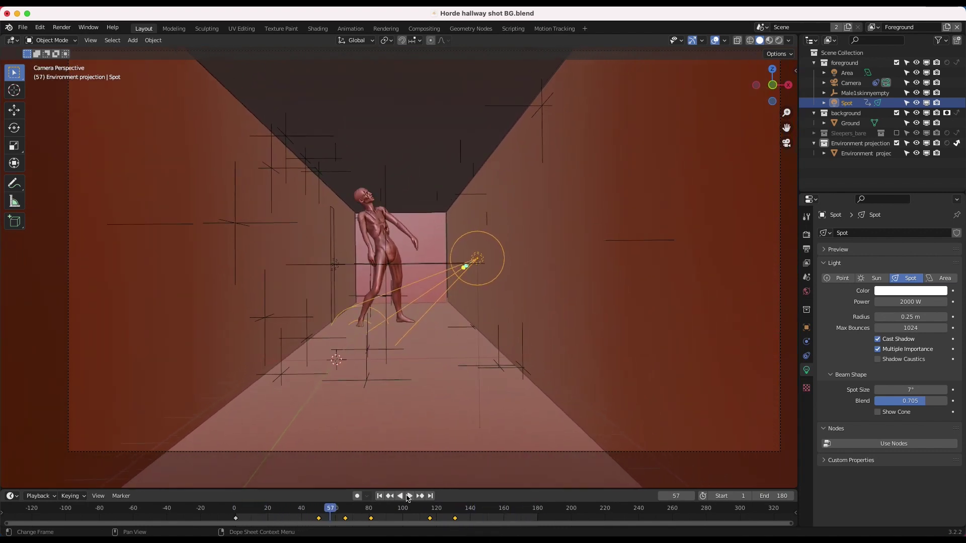
Switch to rendered shading and scrub to about frame 64 to examine the spot light sweeping over the creature.
key("z")
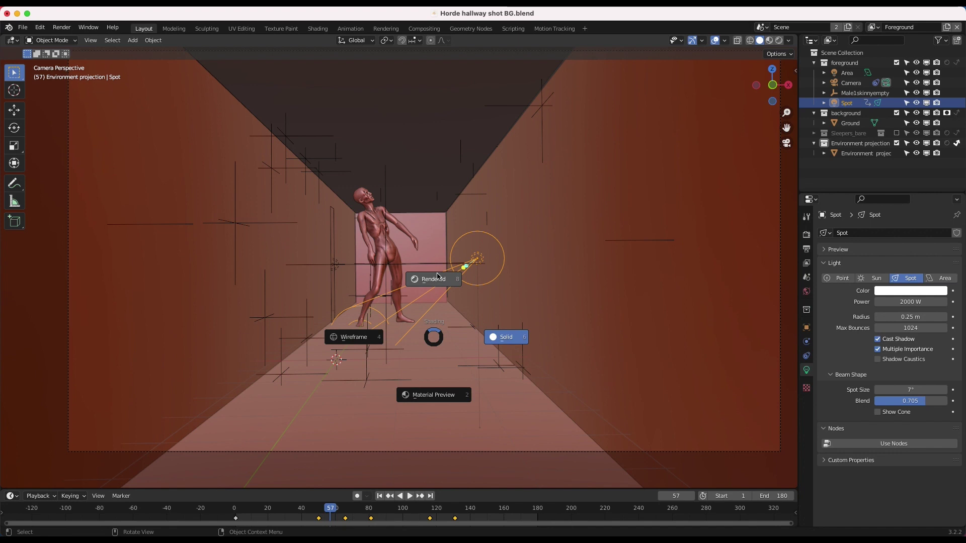
left_click(438, 276)
key("space")
key("space")
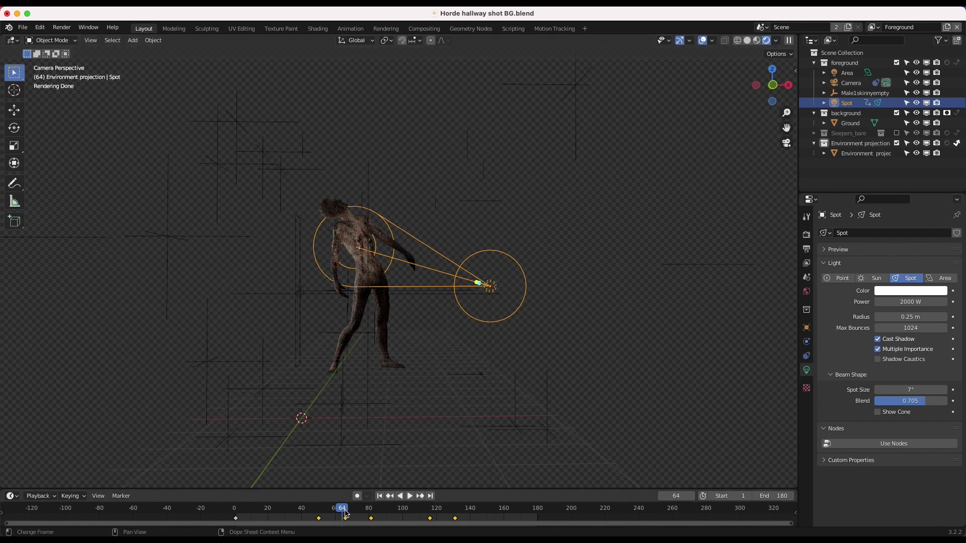
mouse_move(343, 510)
left_mouse_down()
mouse_move(452, 512)
mouse_move(344, 506)
left_mouse_up()
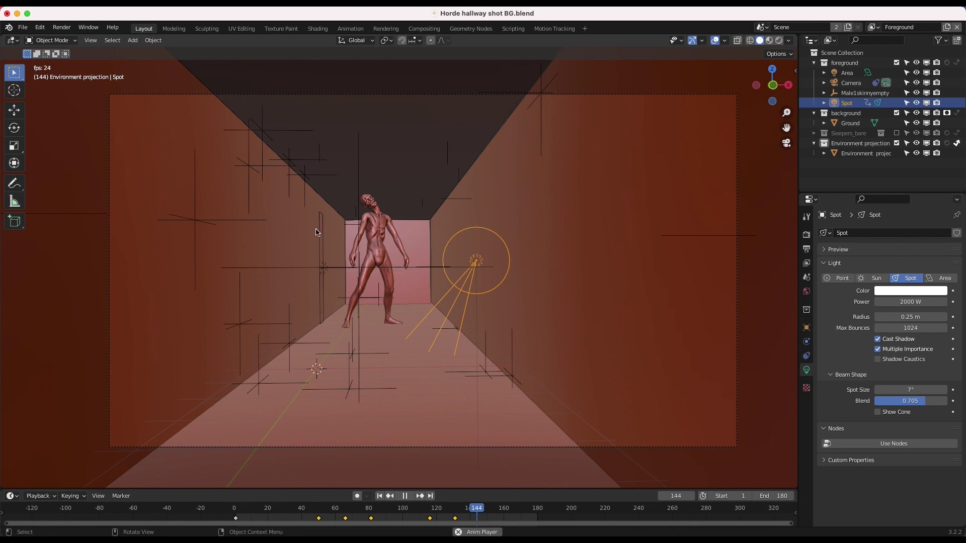
Pause the solid-shaded playback at frame 144 and select the area light, the camera and the corridor mesh in turn.
key("space")
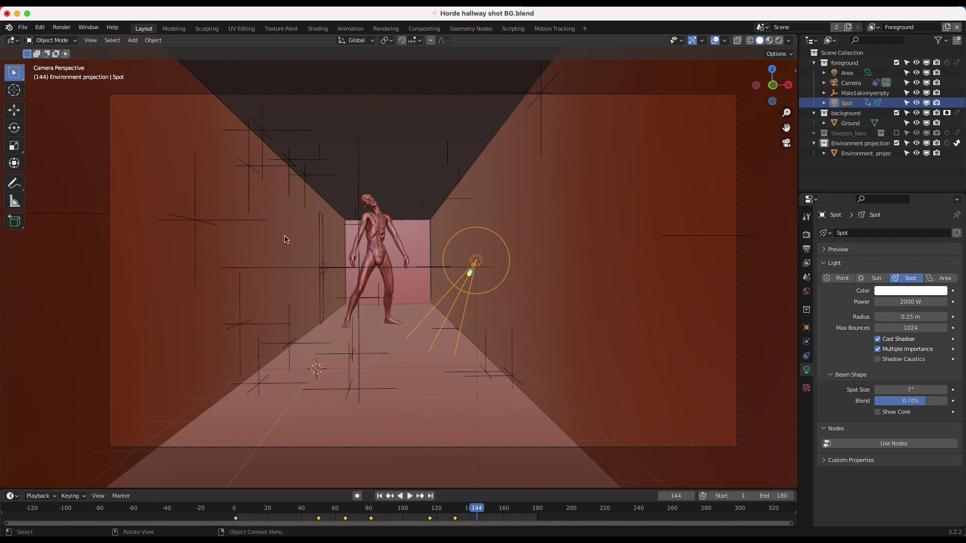
left_click(322, 268)
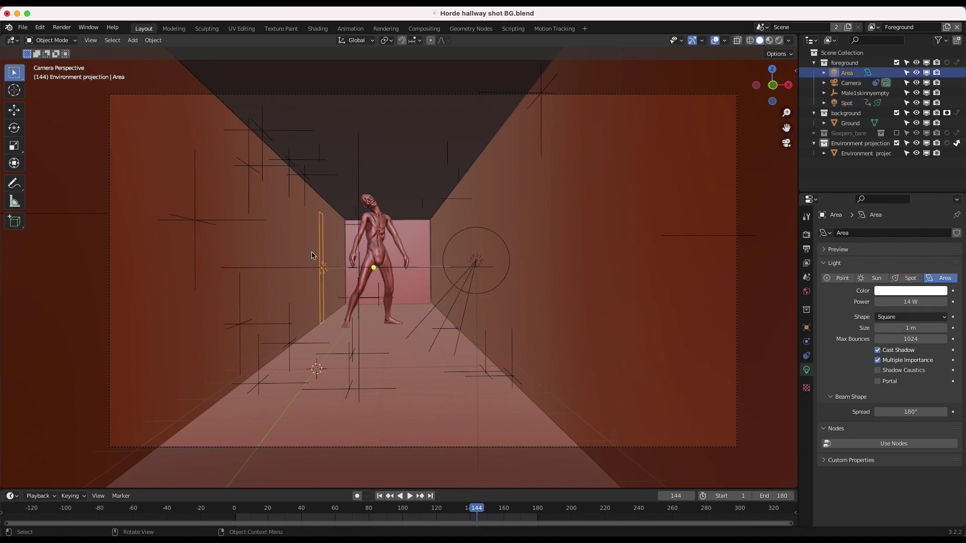
left_click(475, 265)
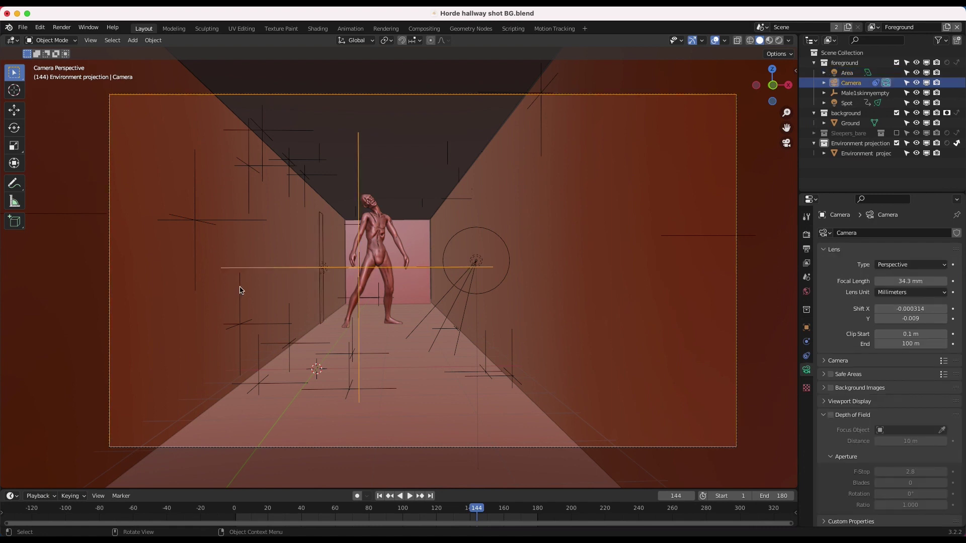
left_click(280, 247)
scroll(404, 207, "down", 1)
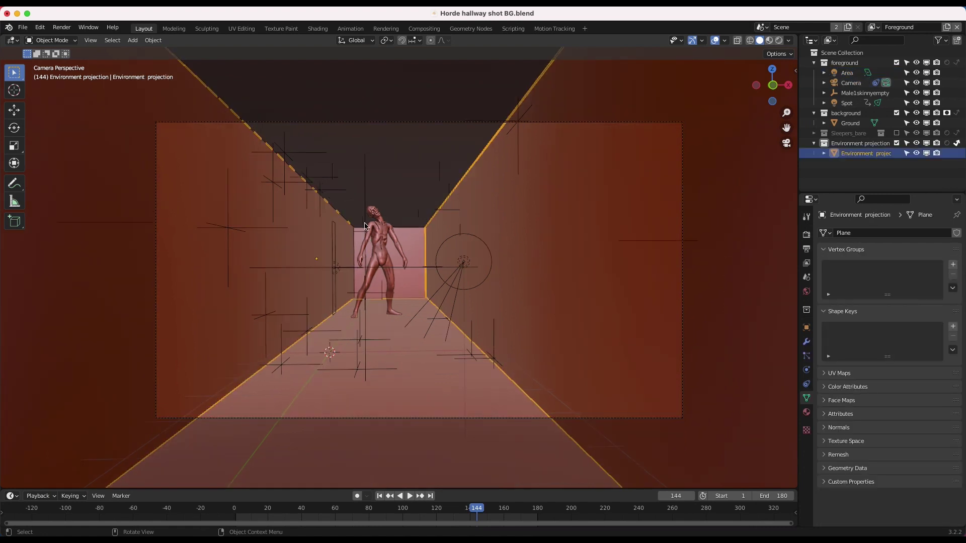
List the scene's view layers to examine the Foreground and Background shadow catcher layers.
left_click(873, 31)
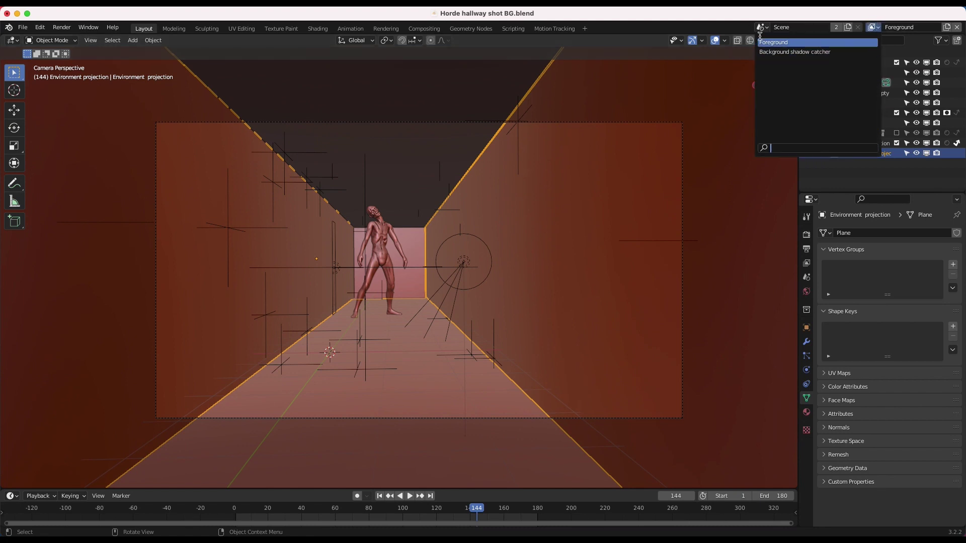
left_click(869, 33)
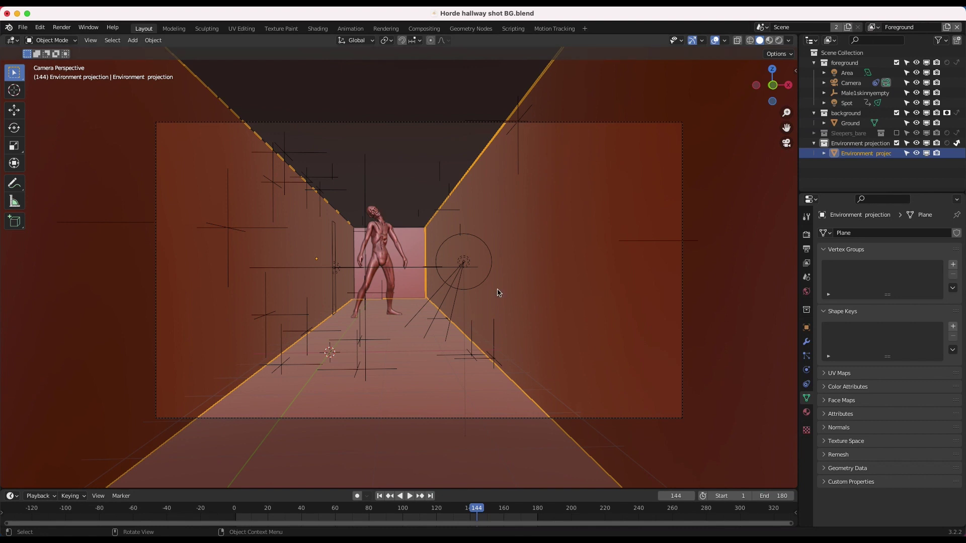
left_click(874, 28)
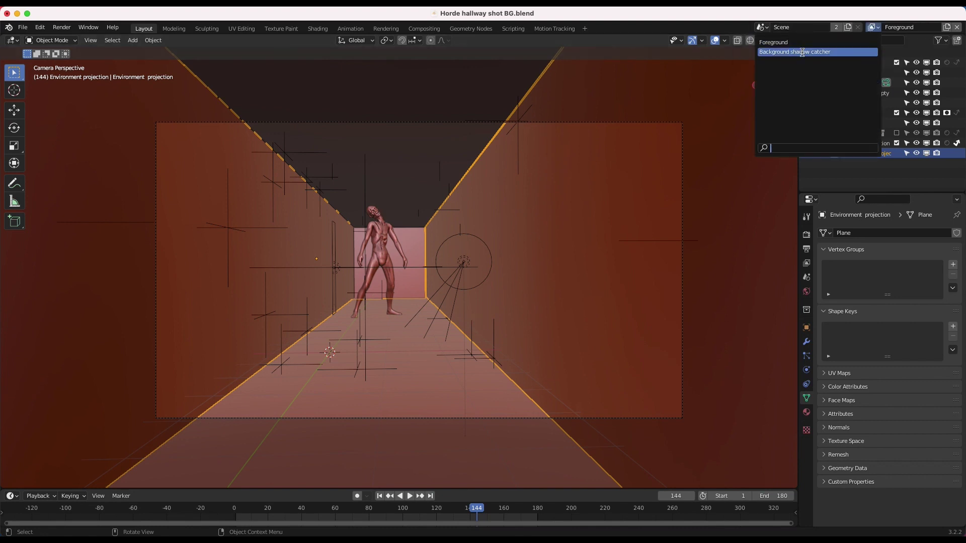
left_click(383, 343)
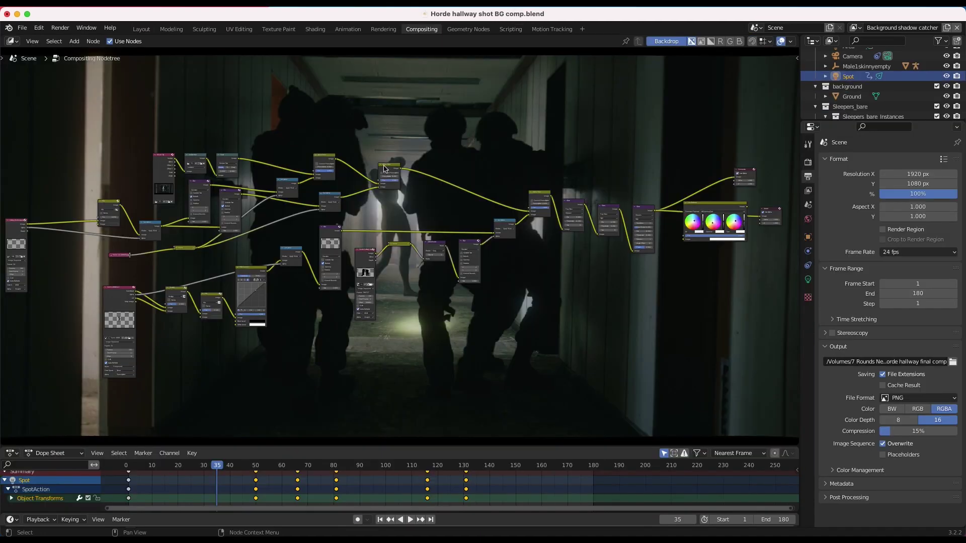
Add a Viewer node near the movie clip nodes and feed it the Scale node's image output to preview the undistorted footage.
scroll(332, 236, "down", 3)
scroll(332, 237, "up", 1)
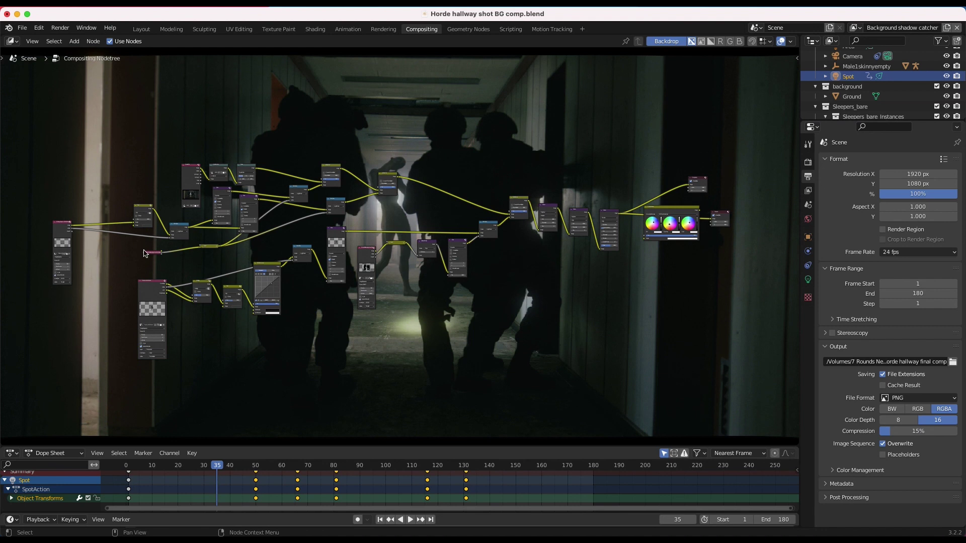
middle_click_drag(334, 356, 359, 243)
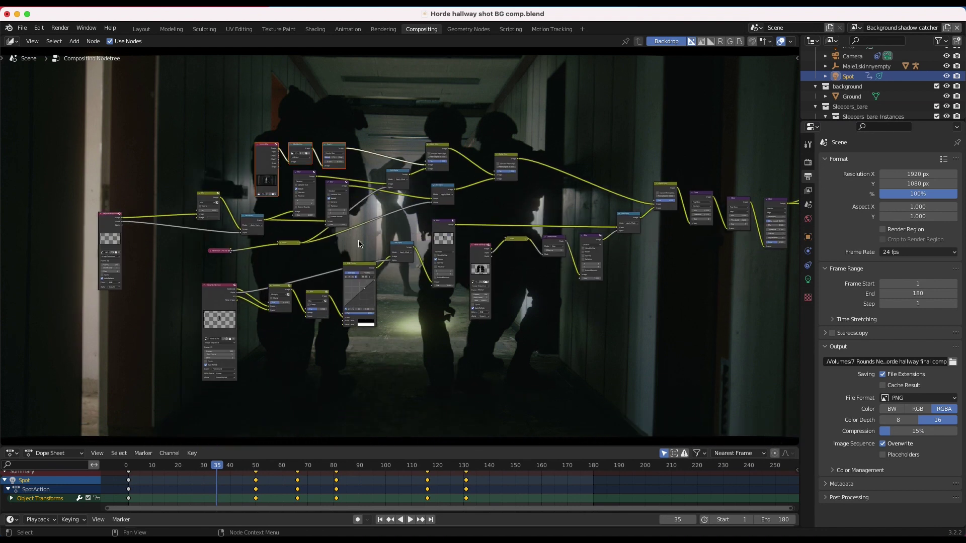
scroll(359, 243, "up", 5)
scroll(360, 243, "up", 2)
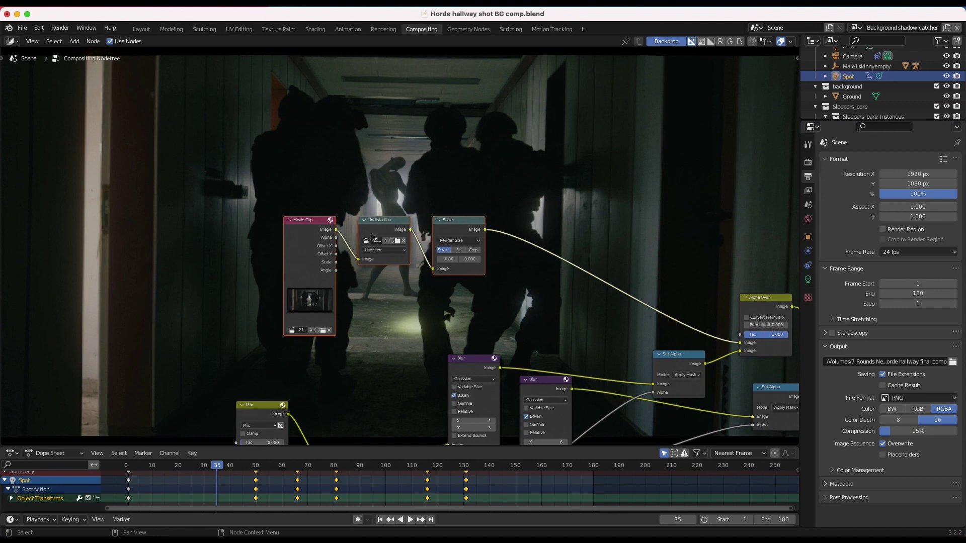
key("shift+a")
mouse_move(345, 298)
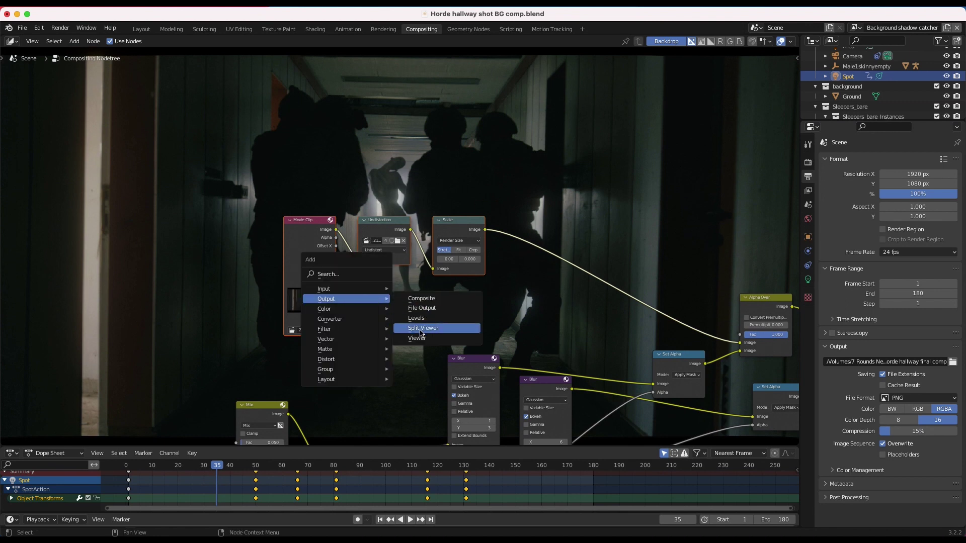
left_click(441, 327)
left_click(587, 157)
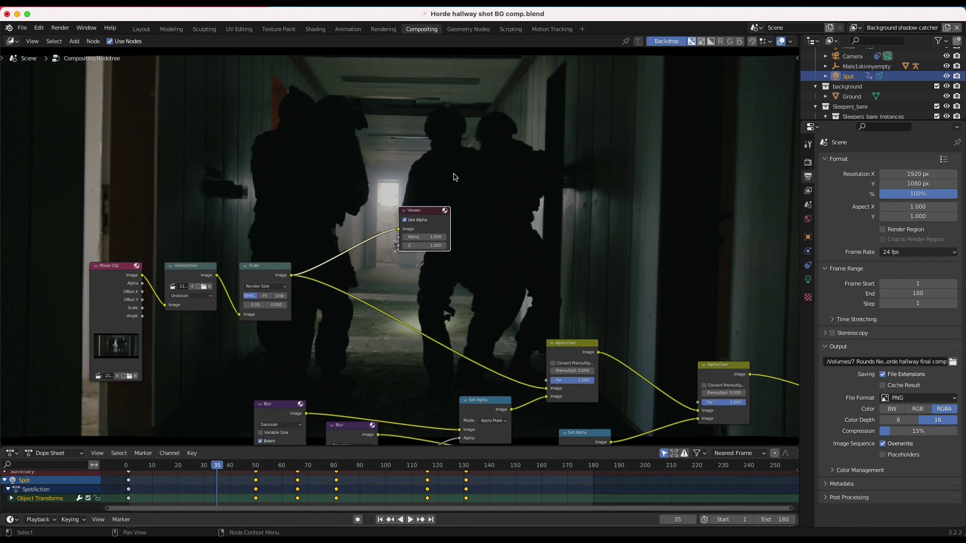
scroll(455, 177, "up", 5)
scroll(456, 177, "right", 4)
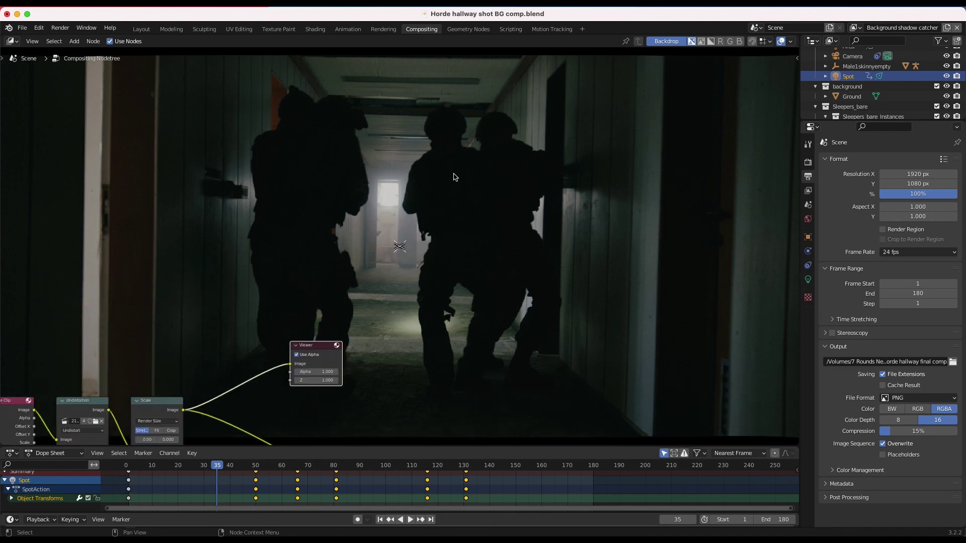
Select the first Alpha Over node to examine how it layers the masked shadow branch over the scaled footage.
scroll(454, 174, "down", 5)
scroll(454, 174, "left", 4)
scroll(454, 174, "down", 3, "ctrl")
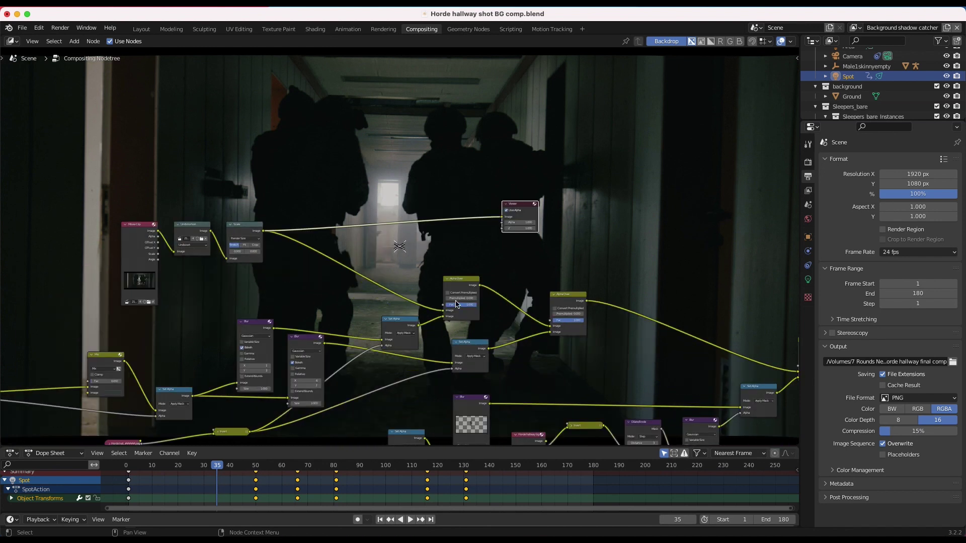
left_click(464, 282)
scroll(463, 285, "up", 3)
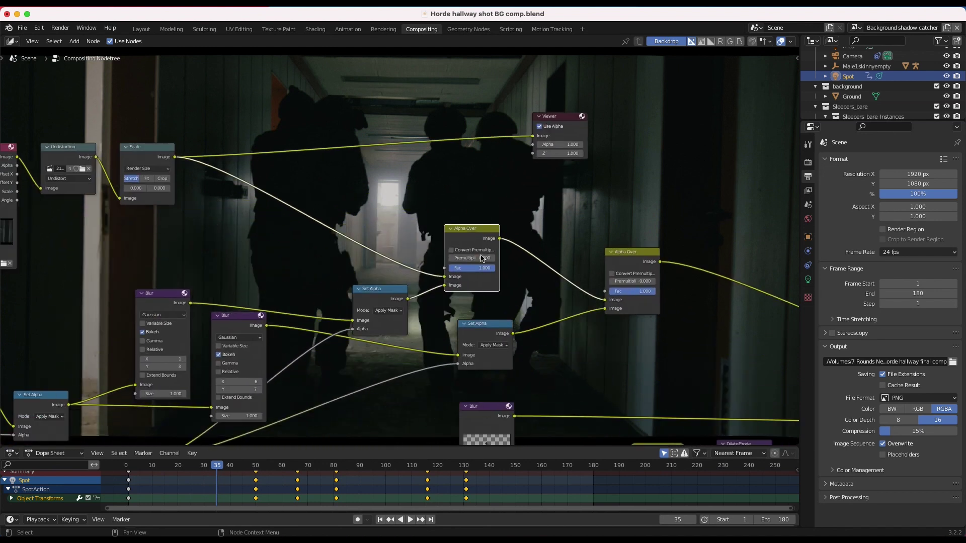
scroll(455, 238, "down", 1)
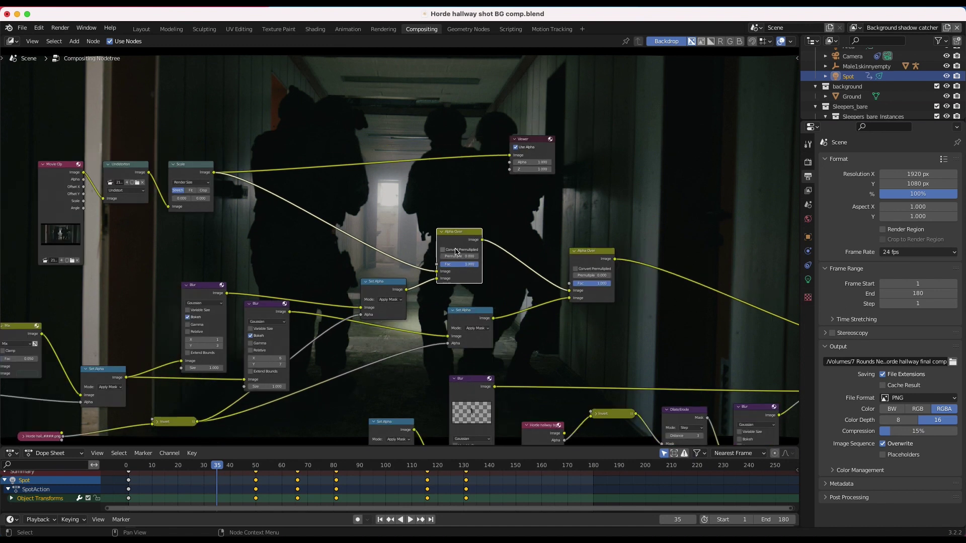
scroll(457, 252, "down", 2)
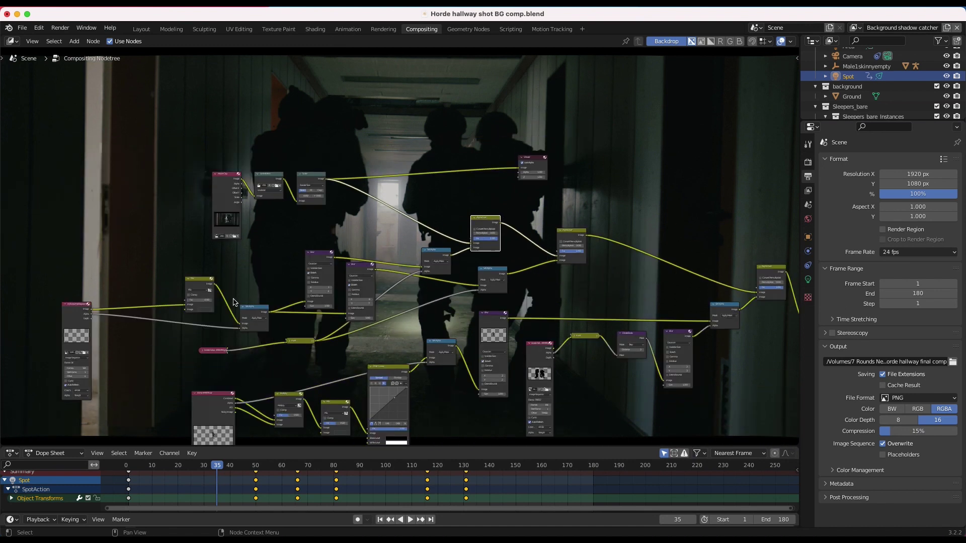
Widen the hallway shadow pass image sequence node and examine its thumbnail up close.
middle_click_drag(184, 308, 431, 274)
scroll(431, 274, "up", 3)
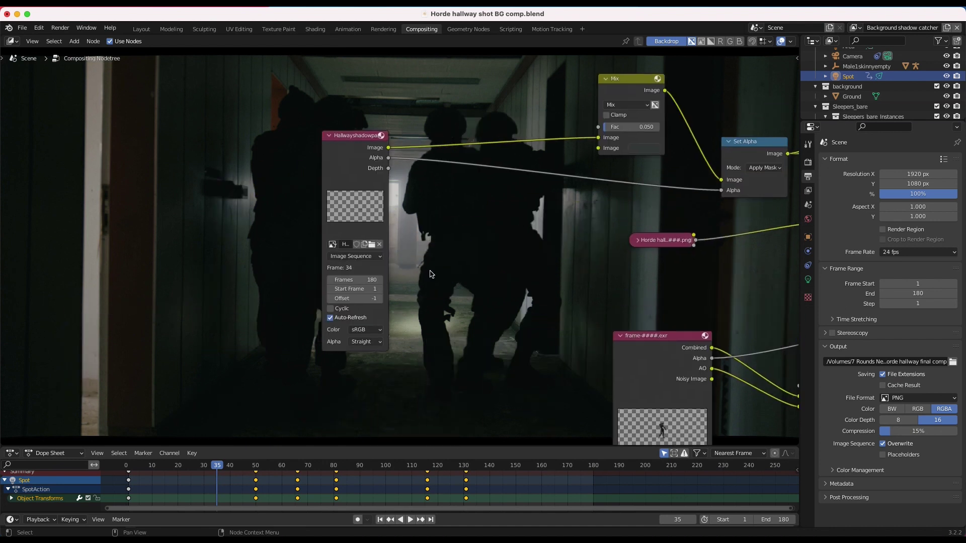
left_click(343, 176)
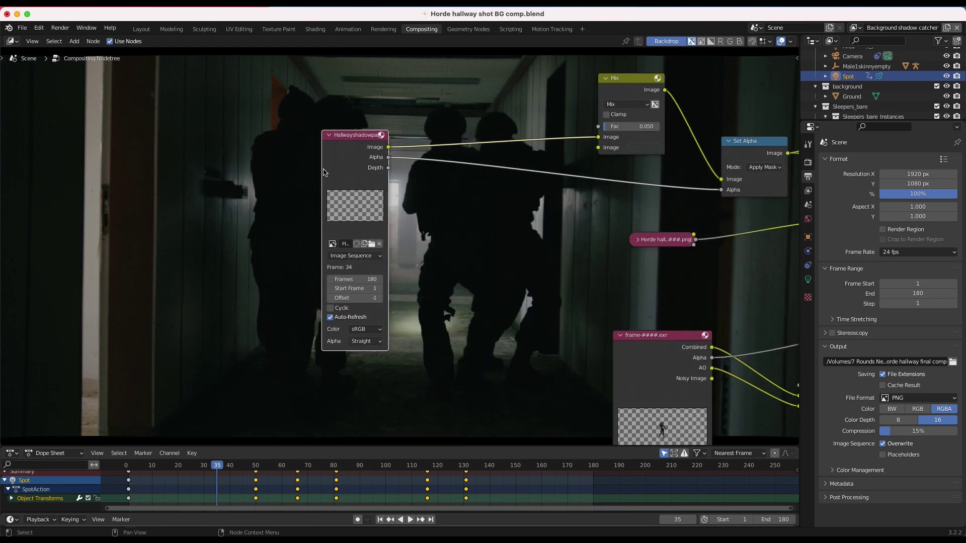
left_click_drag(324, 170, 289, 169)
scroll(286, 170, "down", 4)
scroll(364, 215, "up", 13)
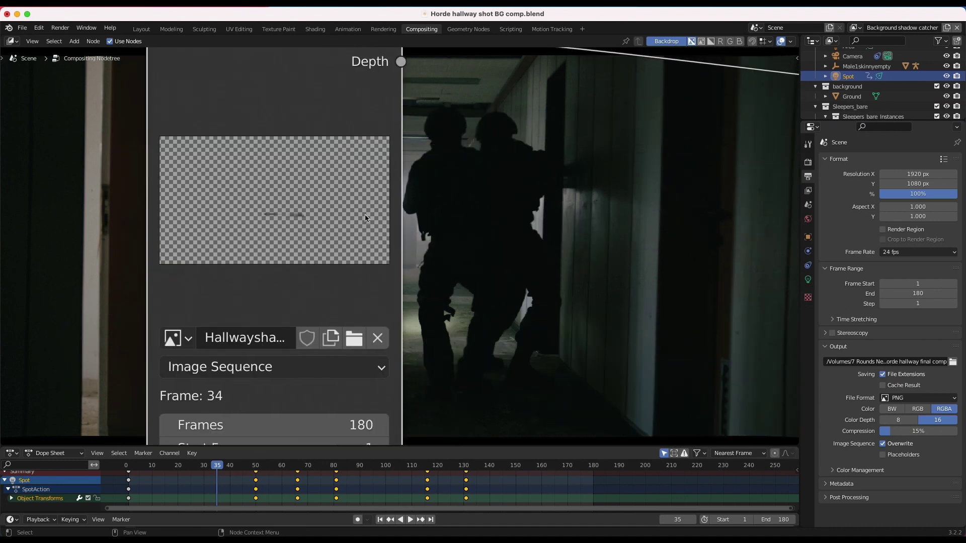
scroll(365, 215, "left", 3)
scroll(603, 236, "down", 12)
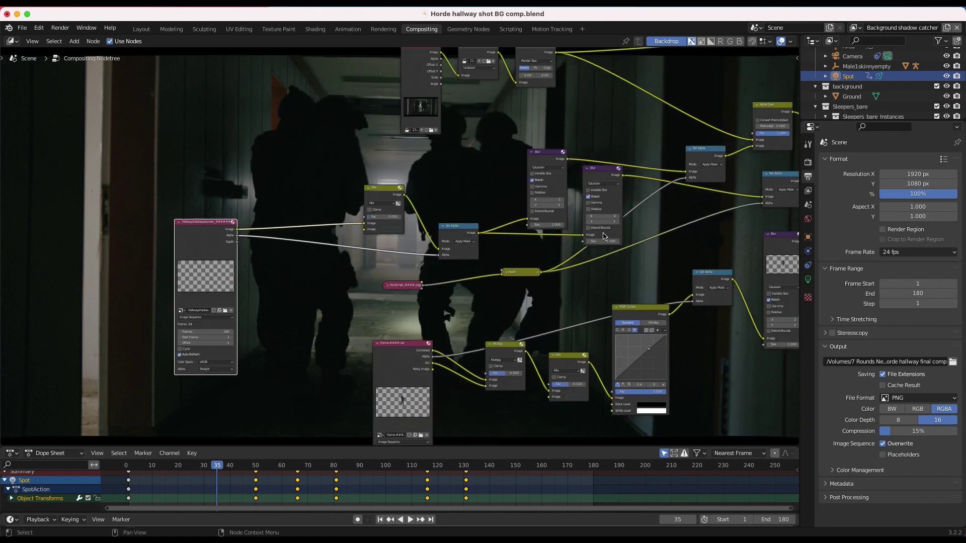
Move the Viewer node beside the hallway shadow pass and connect the pass's image output to it.
scroll(604, 237, "right", 6)
left_click(589, 84)
left_click_drag(589, 84, 68, 334)
scroll(68, 334, "left", 6)
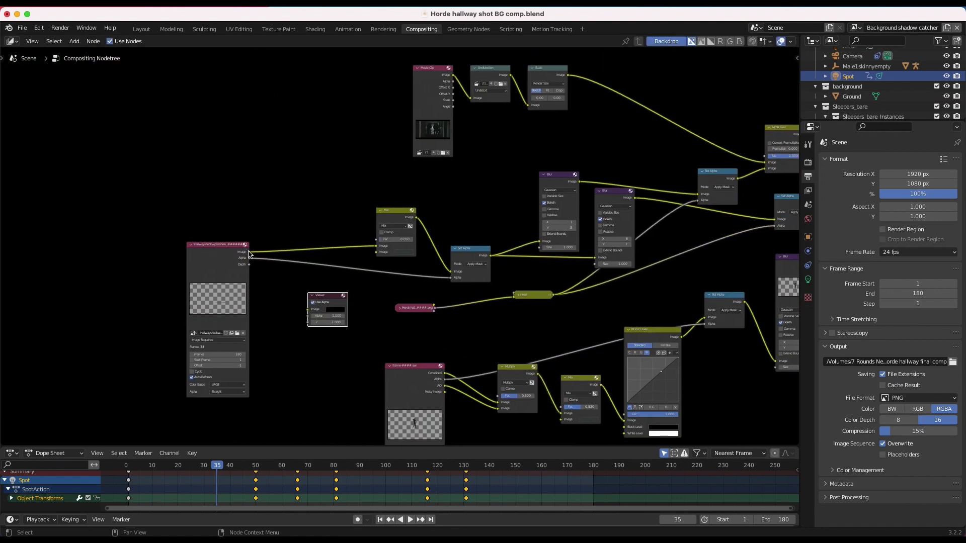
left_click_drag(249, 252, 309, 309)
Examine the previewed shadow pass and select the Mix node that it feeds.
middle_click_drag(349, 130, 489, 244)
scroll(394, 320, "down", 3)
scroll(455, 329, "right", 3)
scroll(490, 244, "up", 3)
left_click(469, 189)
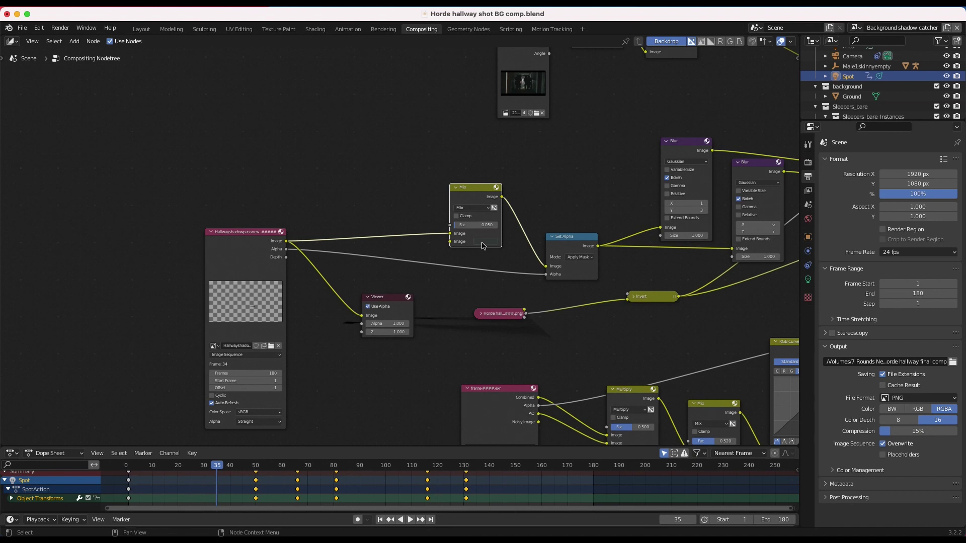
scroll(287, 285, "down", 1)
scroll(146, 341, "down", 1)
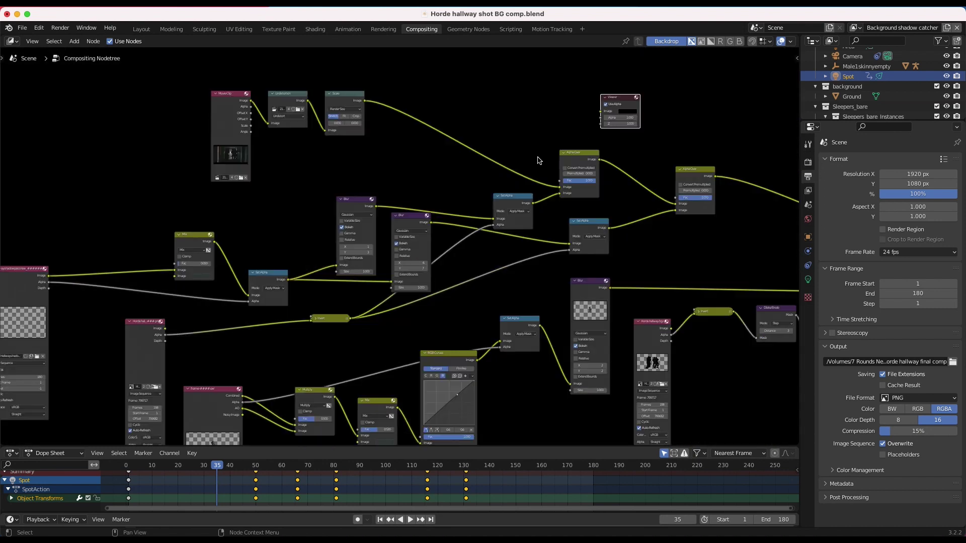
Preview the Horde hallway soldier cutout sequence in the Viewer node and place the Viewer just above the RGB Curves node.
left_click_drag(619, 102, 261, 349)
scroll(261, 348, "up", 2)
left_click(249, 284, "ctrl+shift")
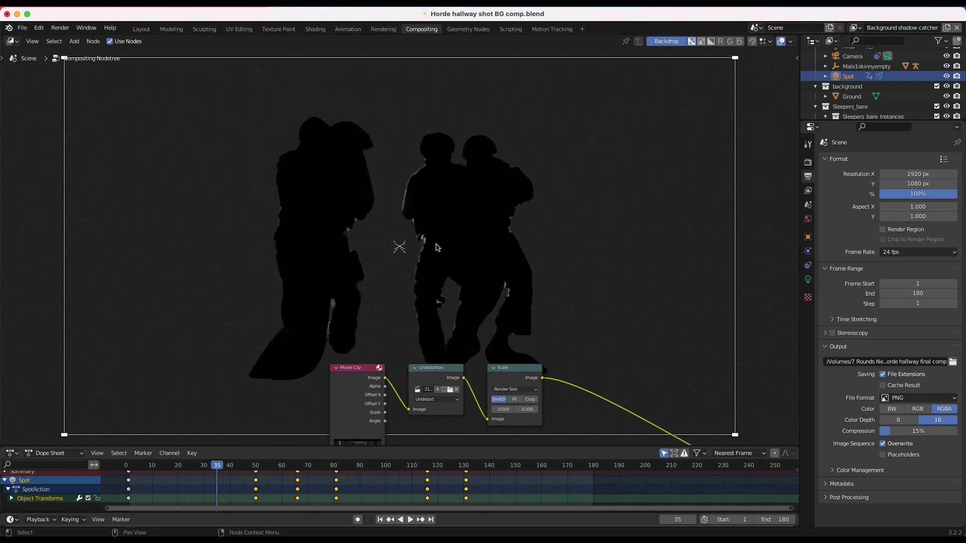
scroll(436, 245, "down", 3)
left_click_drag(205, 334, 465, 302)
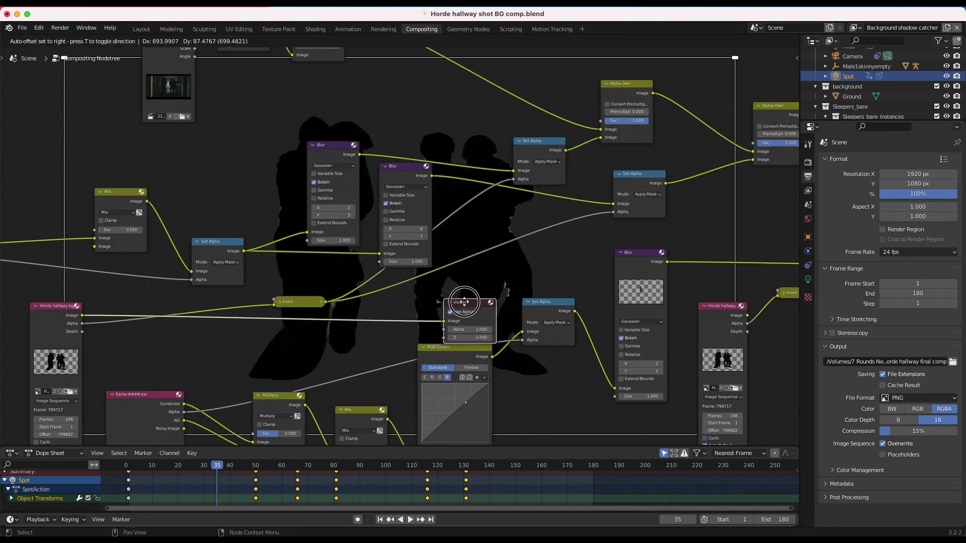
left_click(454, 297)
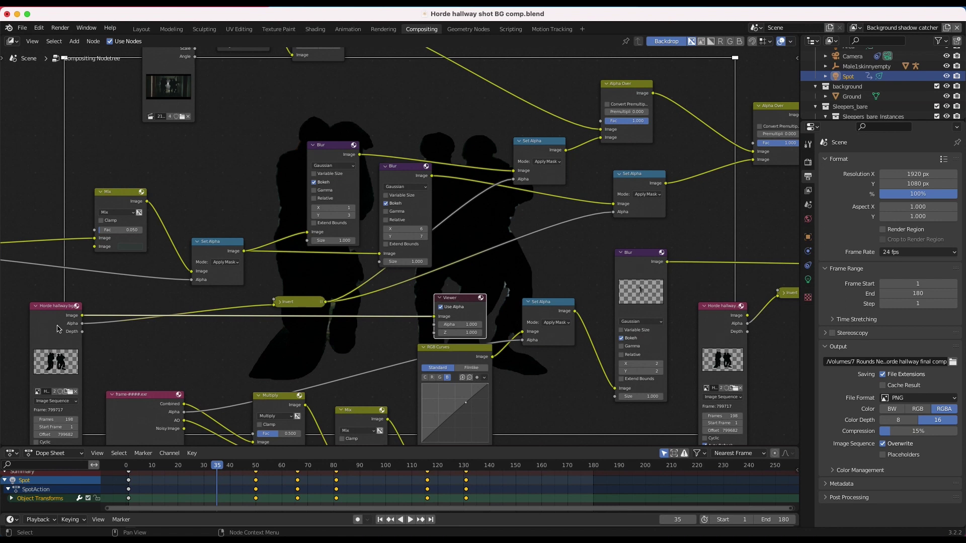
Select the first Alpha Over node and the Horde hallway soldier cutout sequence to trace the inverted mask into the shadow branches.
left_click(633, 181)
scroll(620, 213, "down", 2)
middle_click_drag(620, 212, 395, 253)
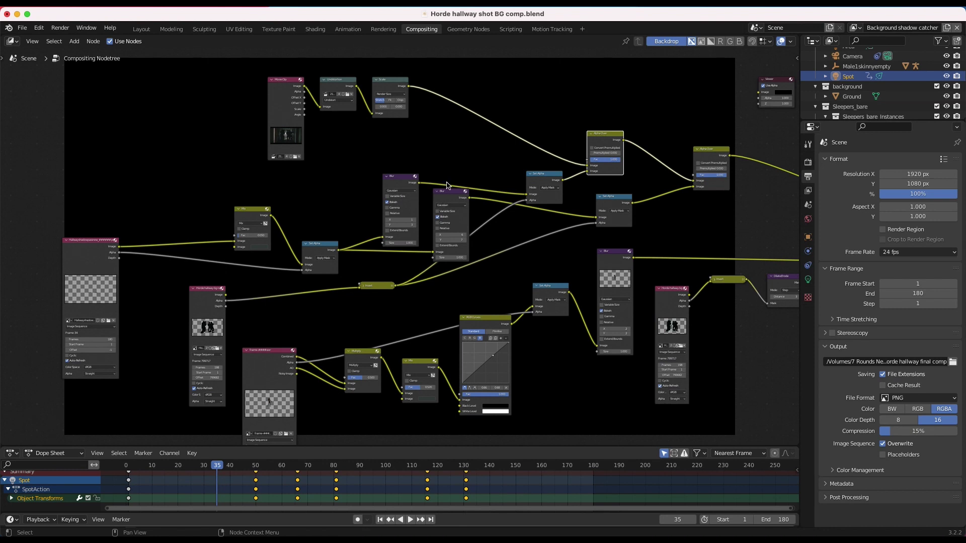
left_click(208, 335)
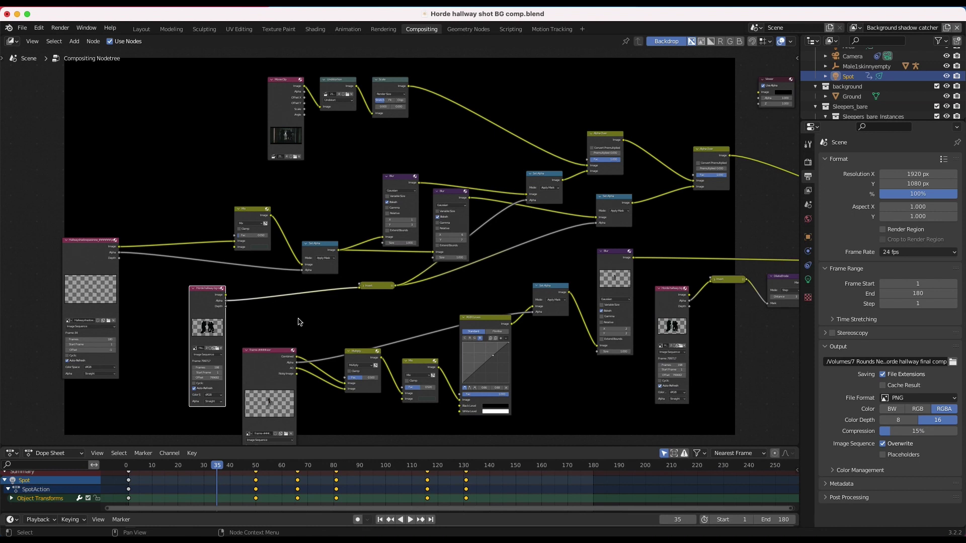
scroll(499, 216, "right", 3)
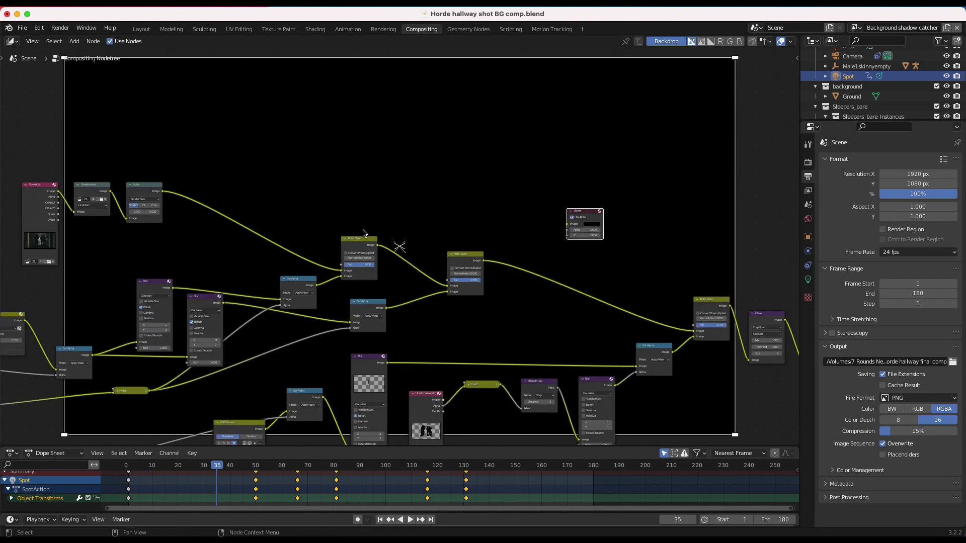
Select the second Alpha Over node and examine how the two blurred shadow branches are layered over the footage.
left_click(460, 261)
scroll(427, 282, "left", 2)
scroll(427, 282, "right", 2)
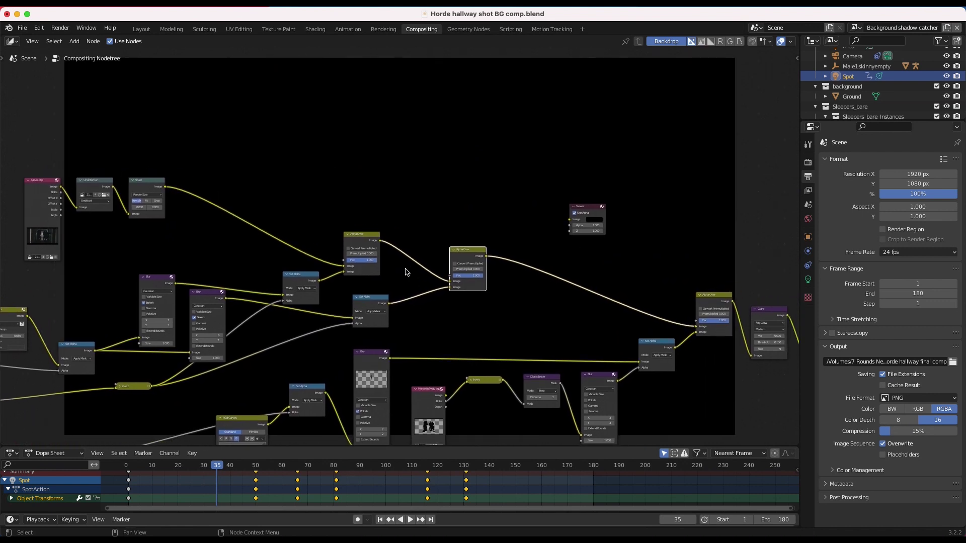
scroll(377, 299, "left", 5)
scroll(376, 300, "down", 2)
scroll(378, 299, "left", 1)
scroll(378, 299, "right", 1)
scroll(378, 299, "up", 1)
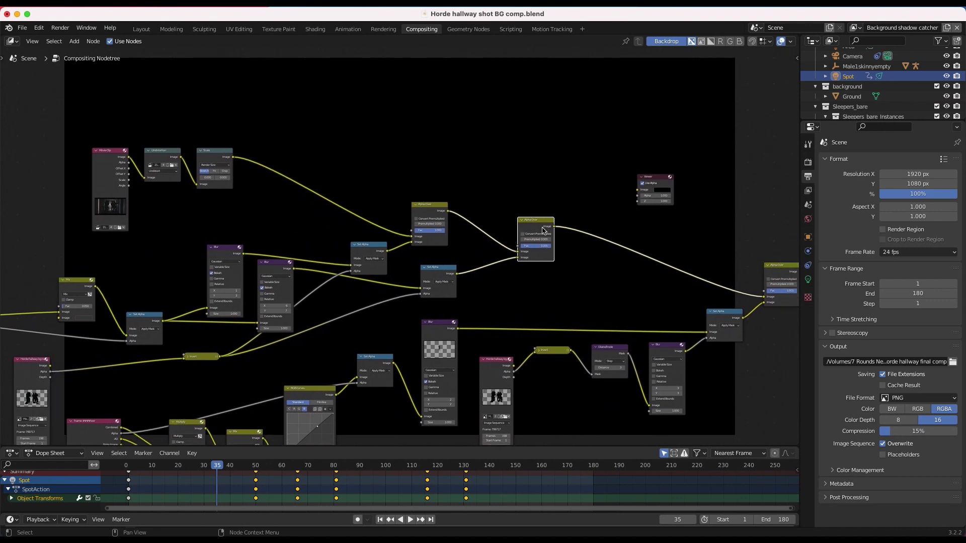
Connect the second Alpha Over node's image output to the Viewer to preview the footage with both shadow branches.
left_click_drag(555, 227, 638, 190)
left_click(657, 176)
scroll(449, 270, "right", 9)
scroll(449, 270, "up", 9)
scroll(450, 273, "up", 2)
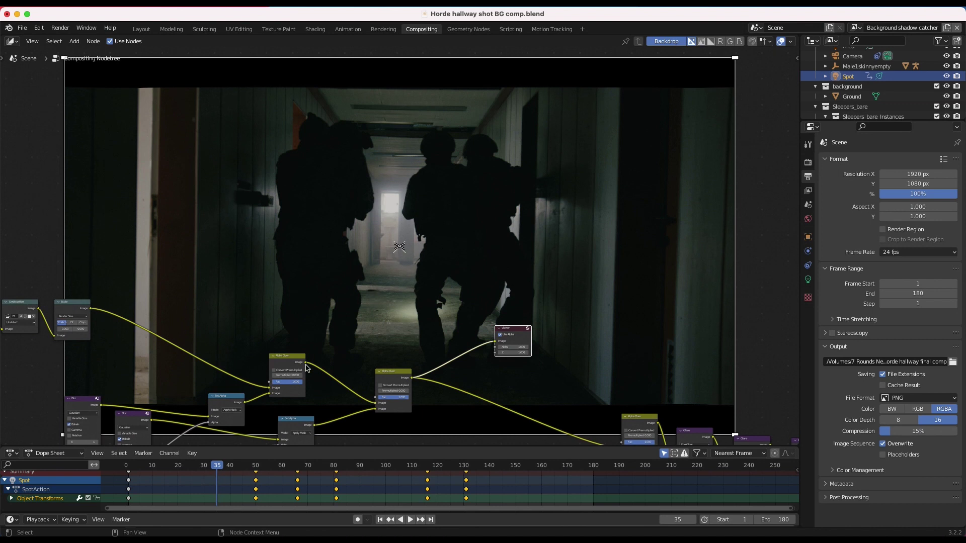
Compare the first Alpha Over node's output with the second's in the Viewer, leaving the second connected, and look over the creature nodes.
left_click_drag(305, 363, 496, 342)
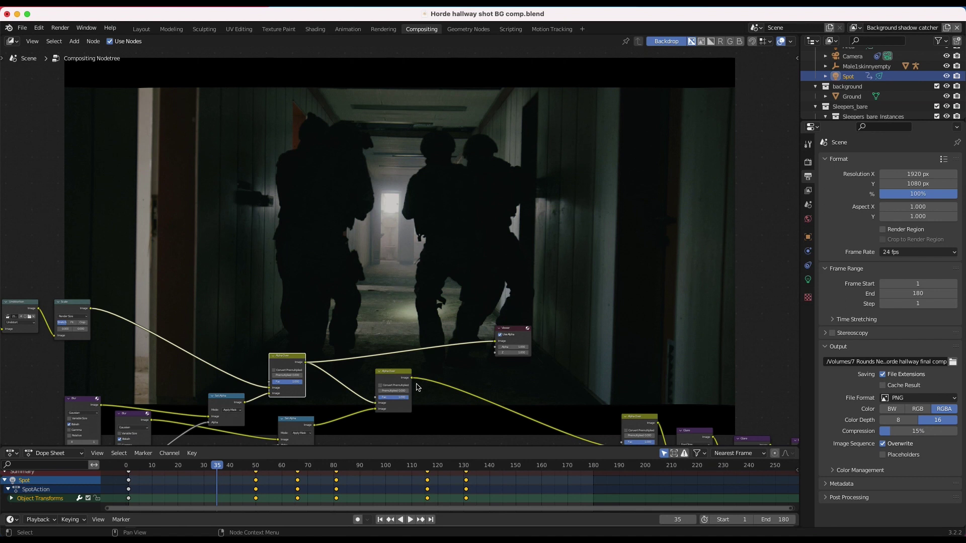
left_click_drag(412, 378, 500, 343)
scroll(499, 343, "right", 5)
scroll(499, 345, "down", 10)
scroll(508, 345, "left", 8)
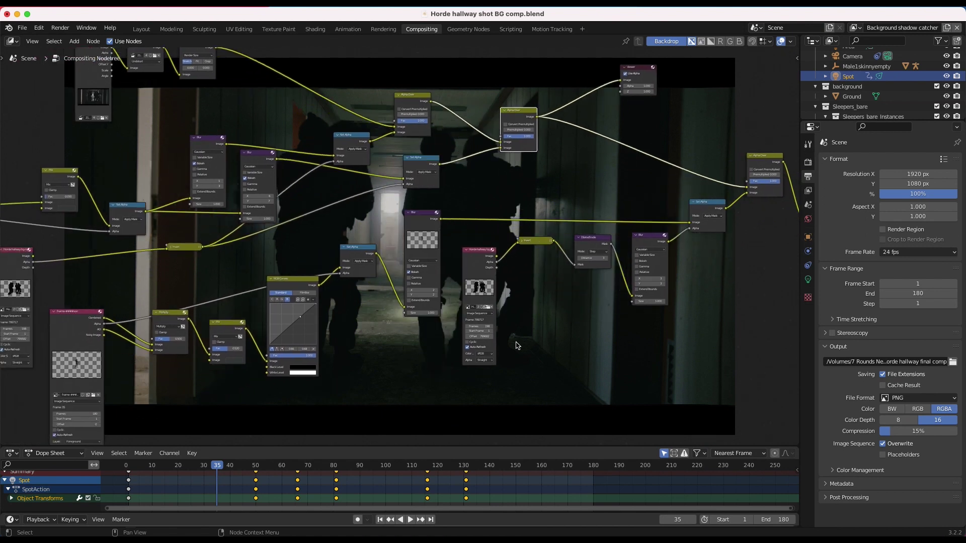
scroll(517, 345, "down", 2)
scroll(518, 345, "left", 5)
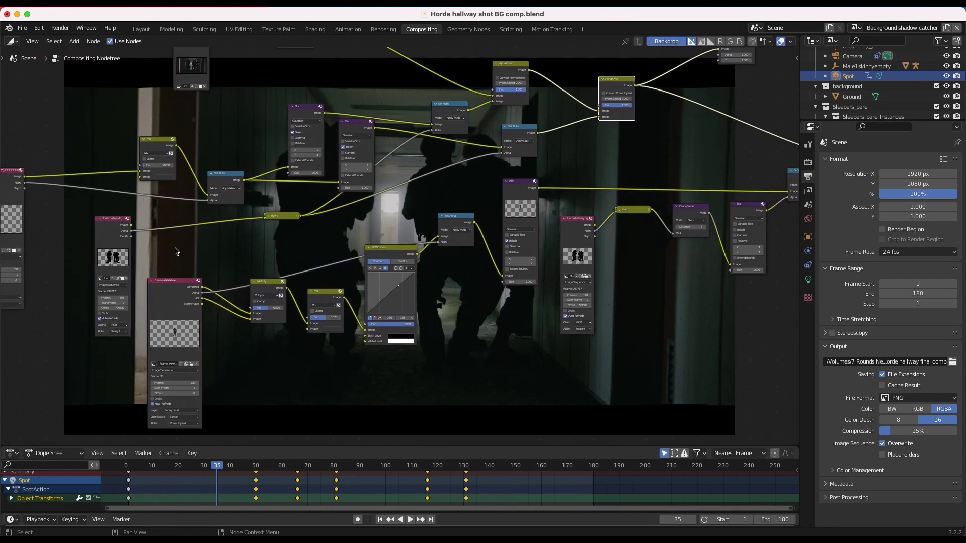
Connect the third Alpha Over node, just ahead of the Glare nodes, to the Viewer to preview the creature composited into the hallway.
scroll(177, 299, "right", 10)
scroll(176, 299, "up", 4)
left_click(594, 227)
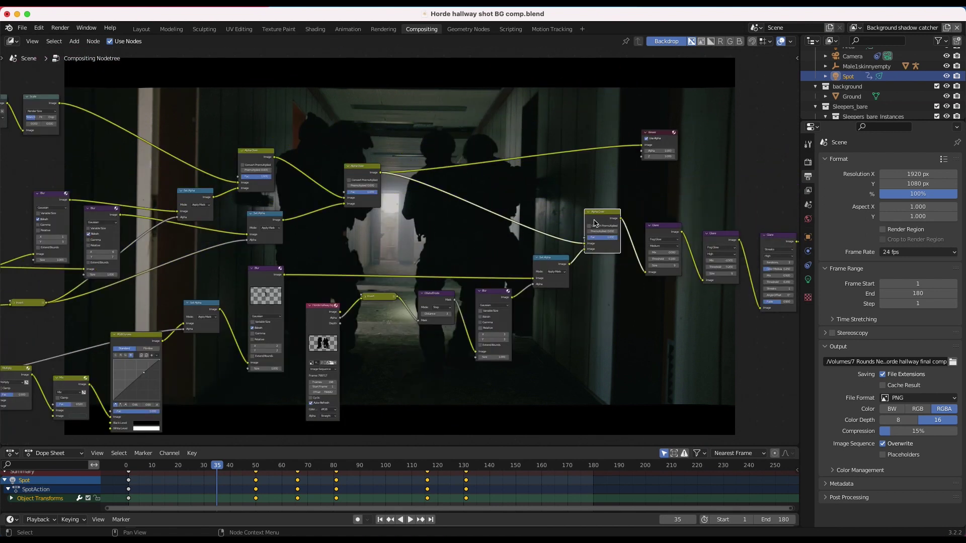
left_click_drag(621, 219, 668, 181)
scroll(475, 246, "right", 3)
scroll(475, 246, "up", 1)
scroll(476, 246, "right", 3)
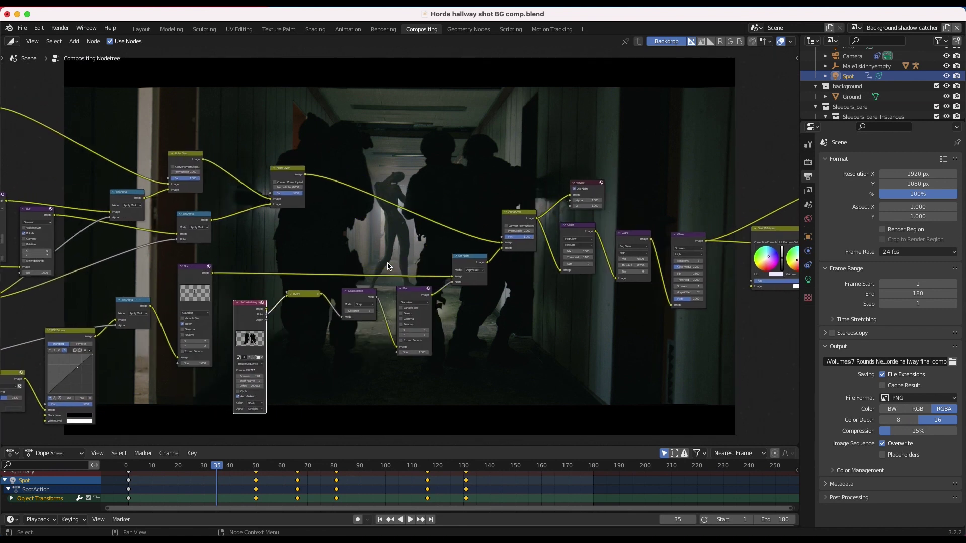
Add a Viewer node beside the creature's frame-####.exr image node and connect an image output to it to preview the raw creature render.
scroll(388, 264, "left", 6)
scroll(388, 264, "down", 2)
scroll(389, 266, "right", 8)
scroll(389, 267, "down", 4)
key("shift+a")
mouse_move(221, 267)
left_click(302, 306)
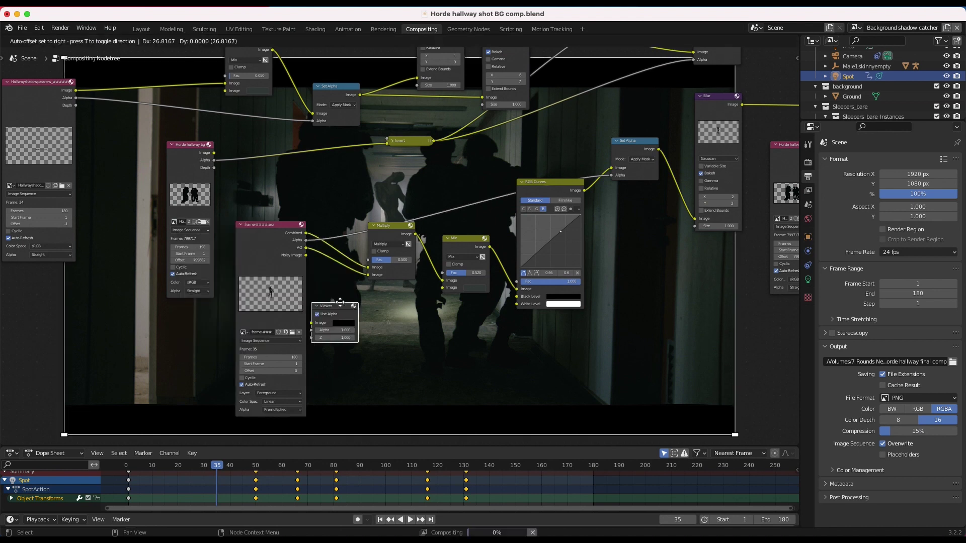
left_click(372, 310)
left_click_drag(305, 233, 364, 322)
left_click_drag(363, 321, 363, 322)
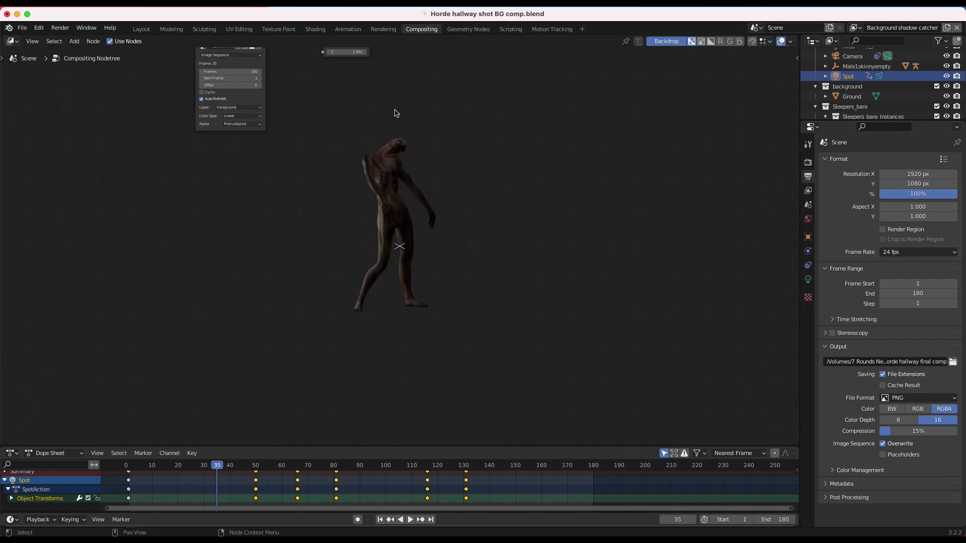
Link the creature image's Combined output directly into the third Alpha Over node and preview that composite through the Viewer attached to it.
left_click_drag(332, 120, 509, 349)
scroll(388, 153, "up", 8)
scroll(364, 245, "down", 5, "ctrl")
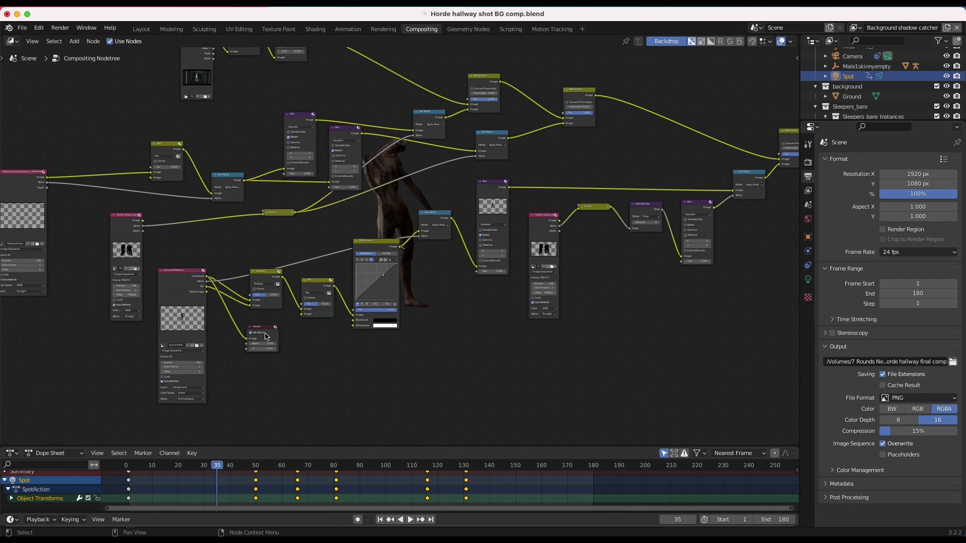
scroll(276, 324, "down", 3)
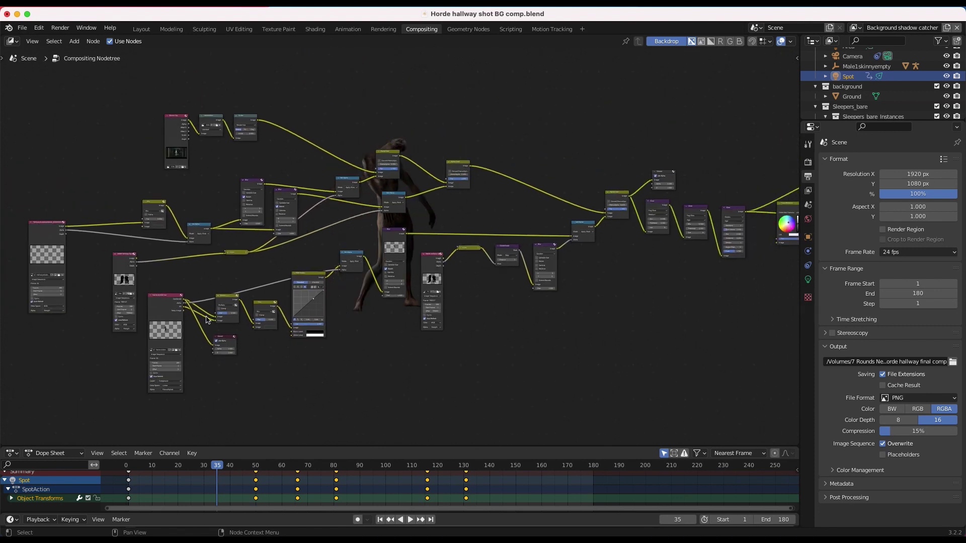
left_click_drag(184, 303, 608, 209)
left_click(669, 174)
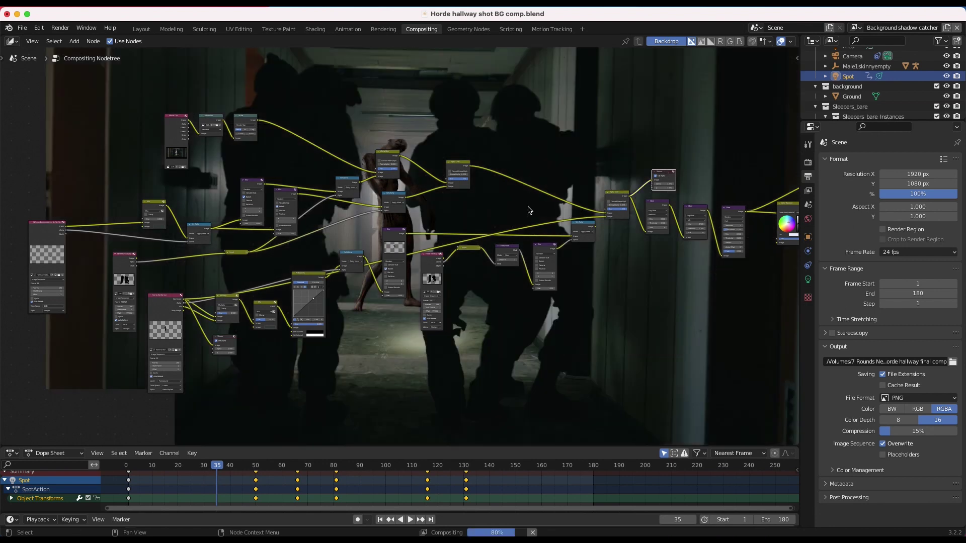
scroll(572, 161, "up", 5)
scroll(572, 162, "right", 5)
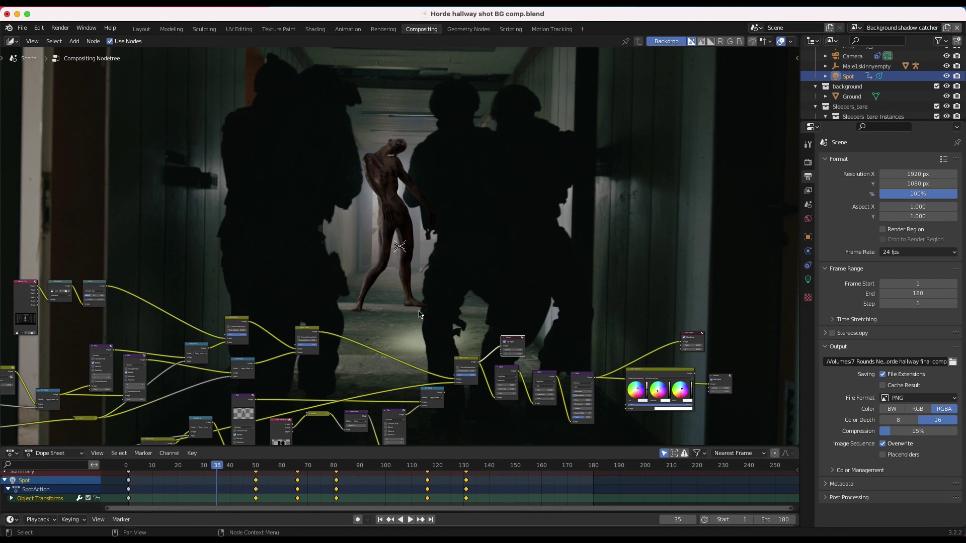
scroll(514, 339, "up", 4)
middle_click_drag(514, 338, 542, 221)
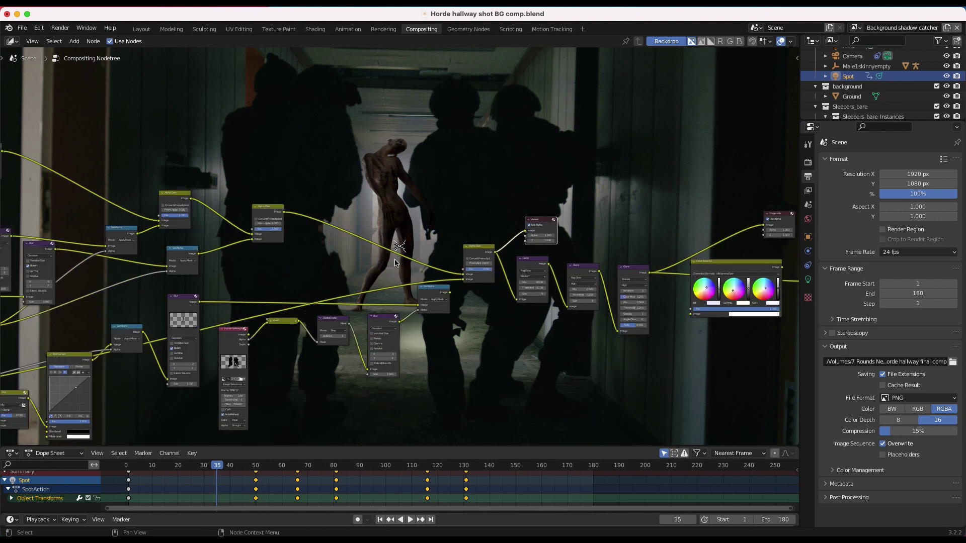
Select the Multiply node that combines the creature image's Combined and AO passes.
middle_click_drag(395, 263, 597, 161)
middle_click_drag(192, 302, 400, 246)
scroll(400, 247, "up", 8)
middle_click_drag(353, 224, 360, 250)
left_click(355, 250)
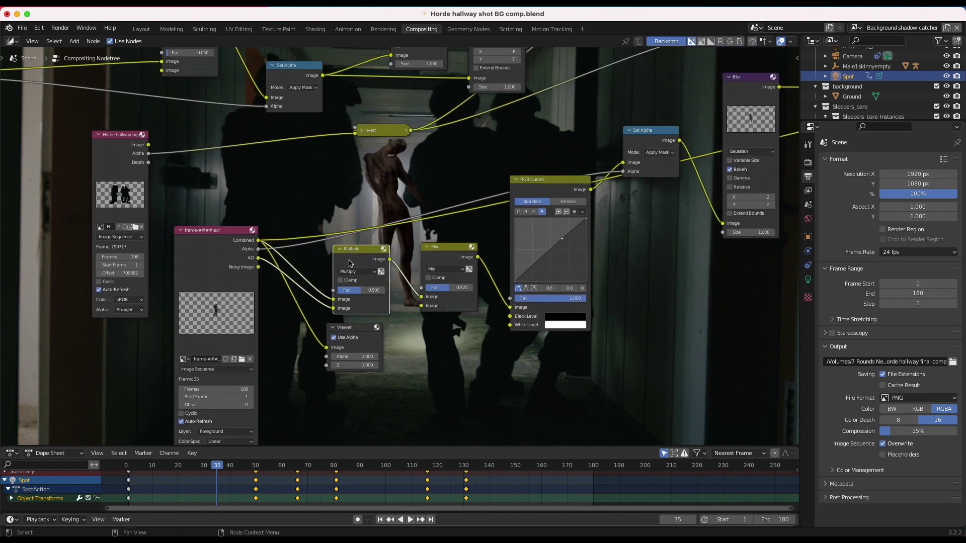
Connect the creature image's AO output to the Viewer below the Multiply node to preview the ambient occlusion pass.
left_click_drag(356, 329, 374, 350)
left_click(259, 259)
left_click_drag(260, 259, 344, 370)
left_click(373, 346)
scroll(442, 217, "up", 5)
scroll(442, 218, "right", 8)
scroll(442, 217, "down", 2)
scroll(385, 153, "down", 1)
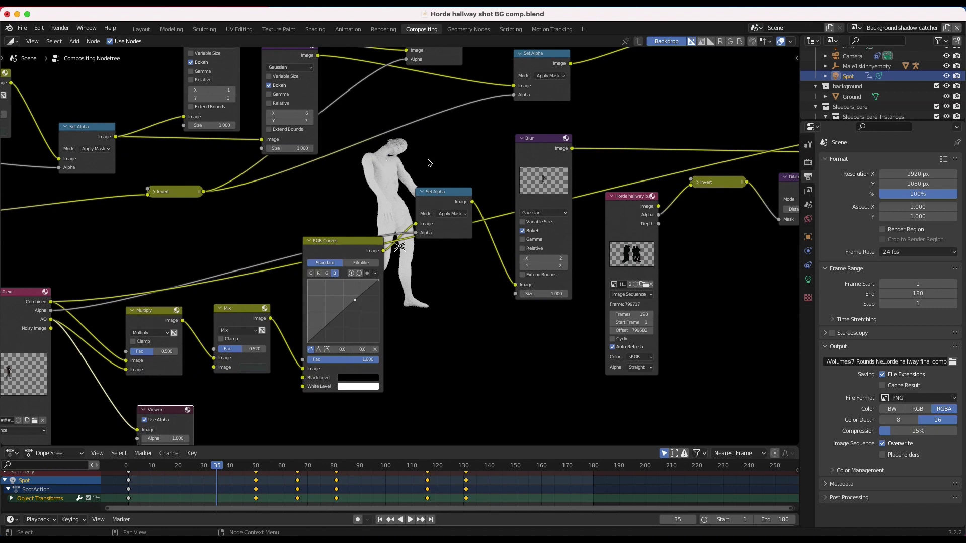
Delete the Viewer below the Multiply node and return the preview to the Viewer at the third Alpha Over node.
scroll(355, 232, "down", 3)
scroll(355, 232, "left", 3)
scroll(355, 232, "up", 3)
scroll(354, 232, "right", 1)
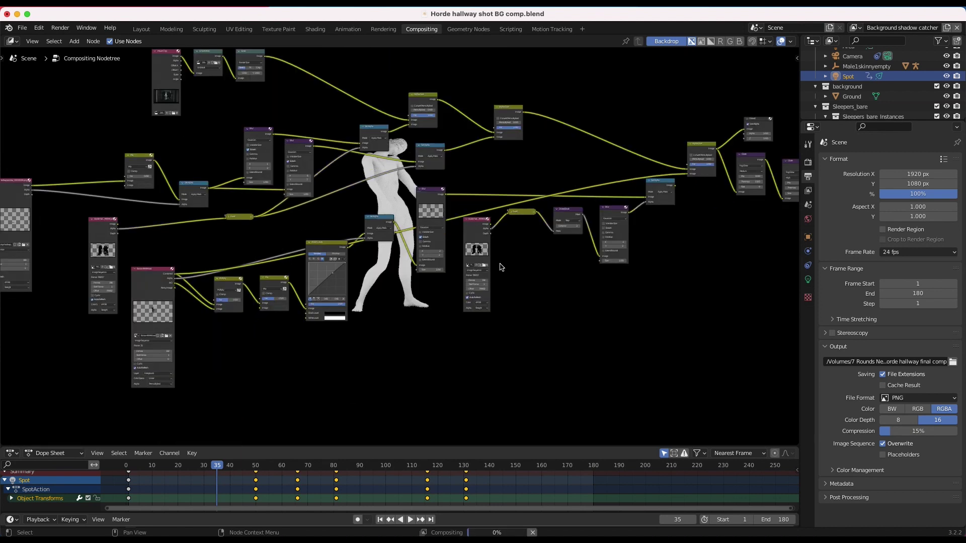
scroll(500, 268, "down", 1)
scroll(498, 273, "right", 3)
scroll(498, 273, "up", 2)
left_click(674, 167)
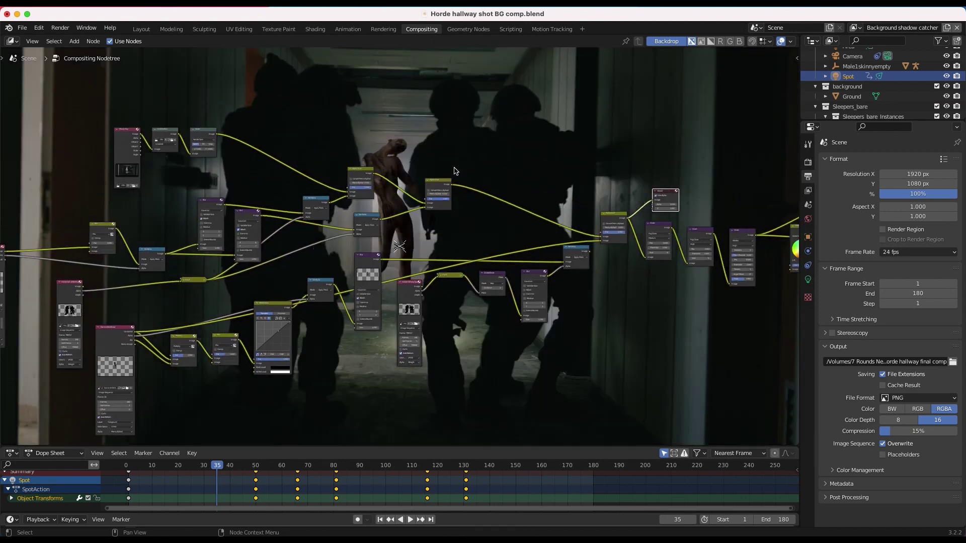
scroll(369, 208, "up", 5)
scroll(368, 208, "right", 2)
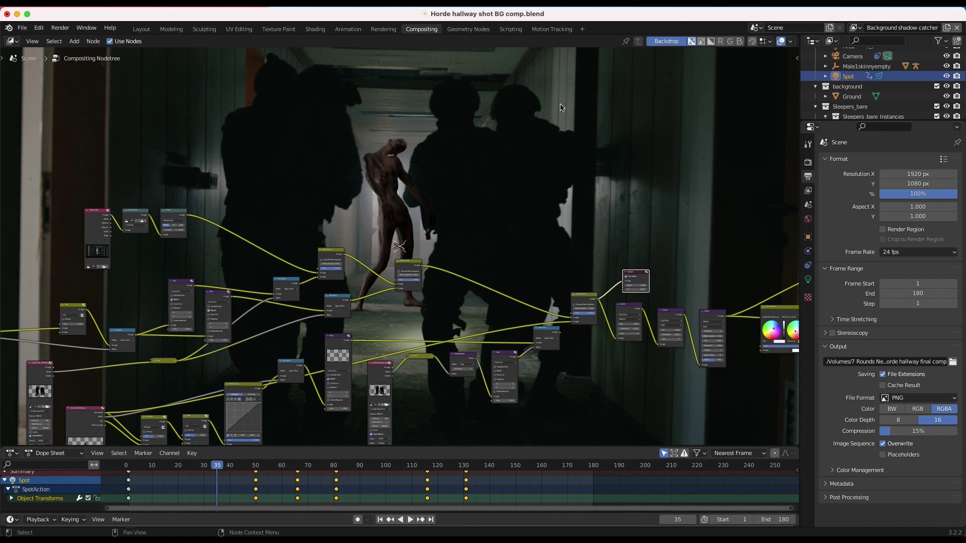
middle_click_drag(333, 300, 331, 392)
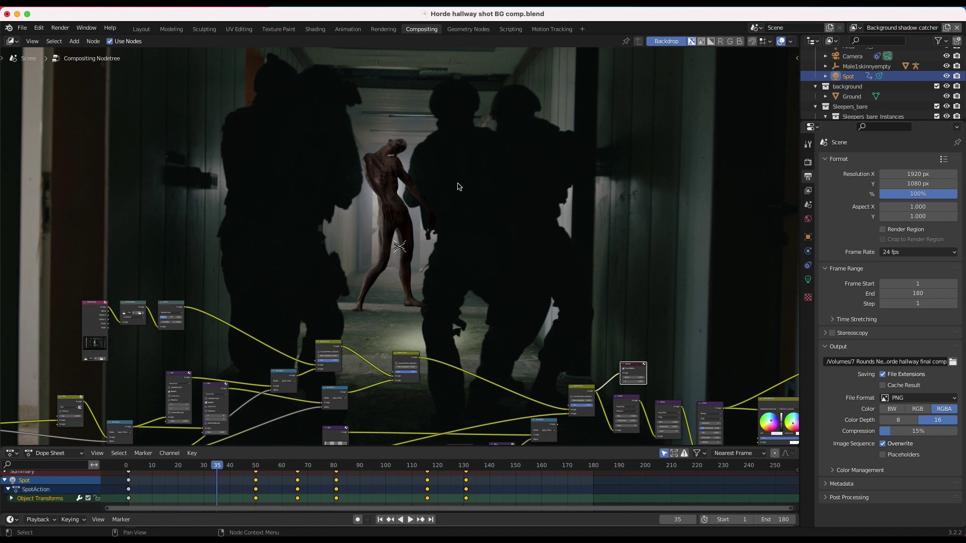
middle_click_drag(459, 192, 558, 139)
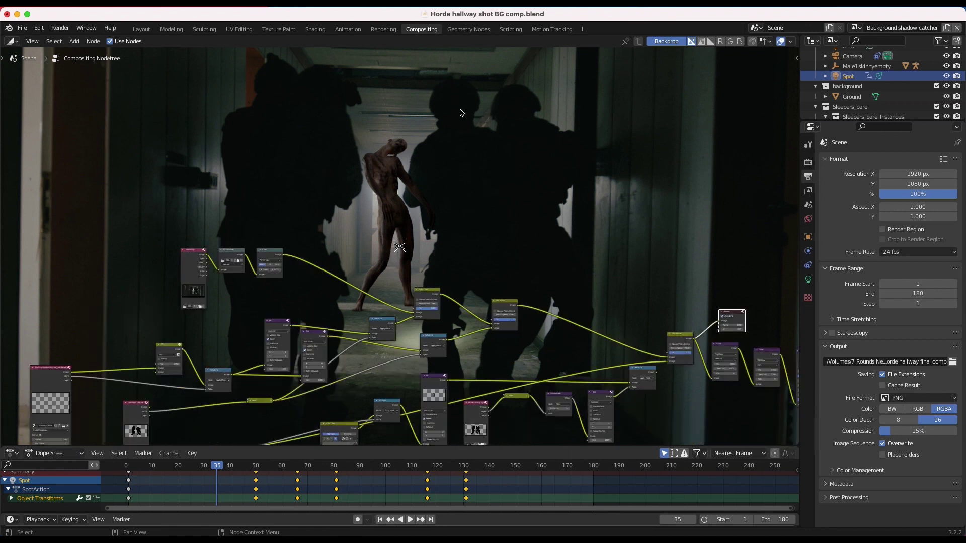
Select the Mix node after Multiply, add a Viewer node below it and connect the Mix output to preview the tinted creature.
scroll(376, 280, "up", 4)
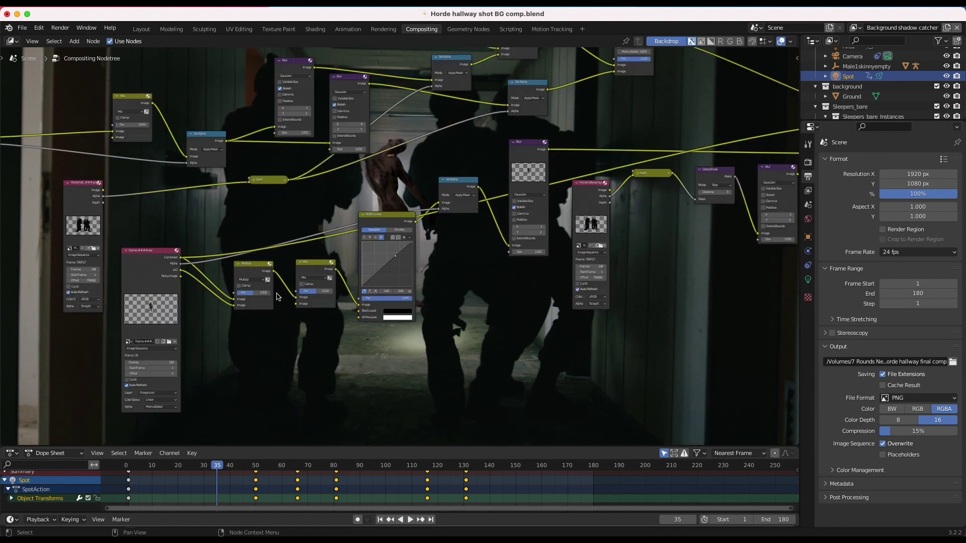
scroll(316, 293, "up", 2)
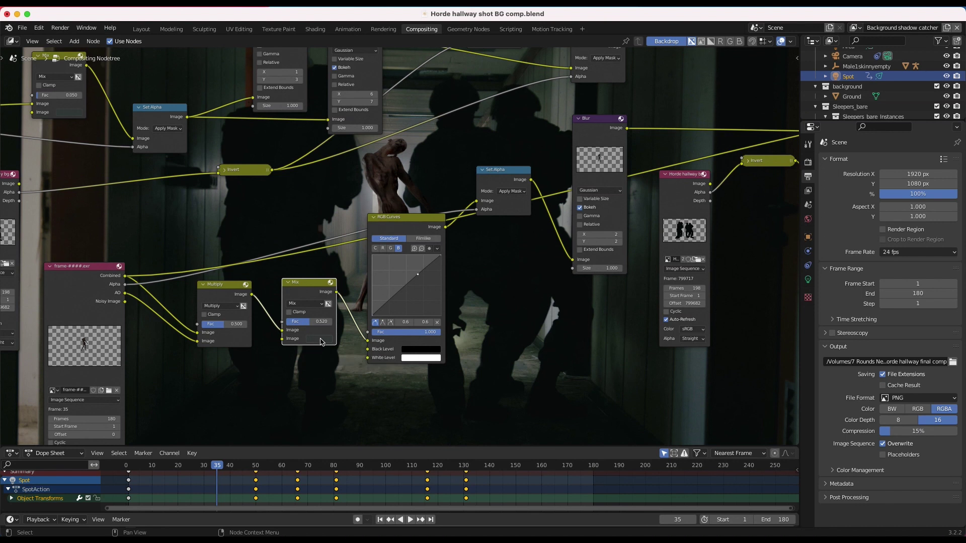
key("Home")
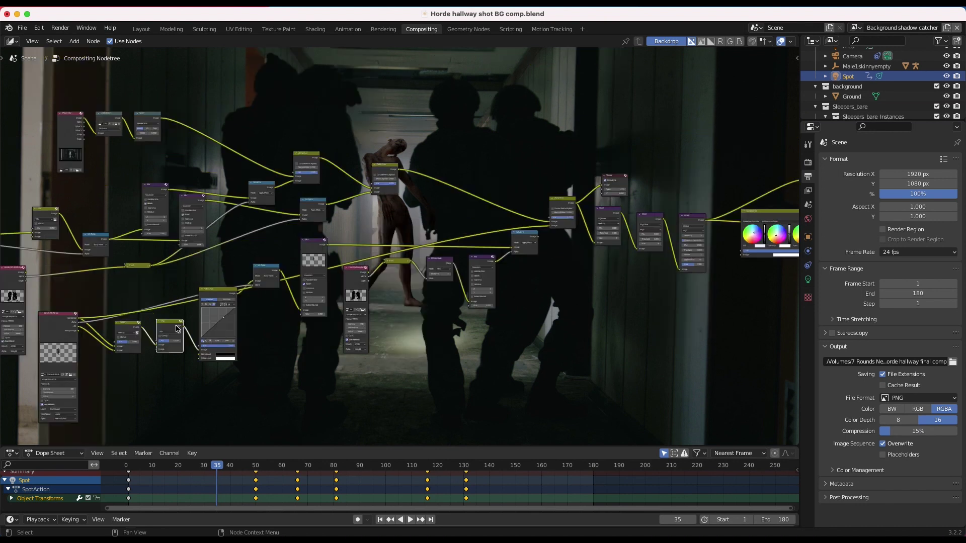
key("shift+a")
mouse_move(172, 375)
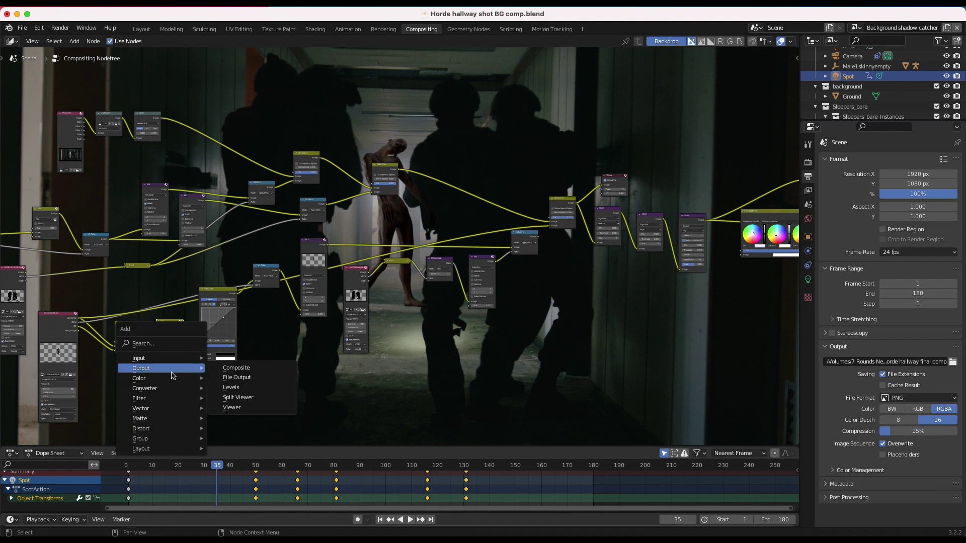
left_click(232, 407)
left_click(186, 394)
left_click(182, 326)
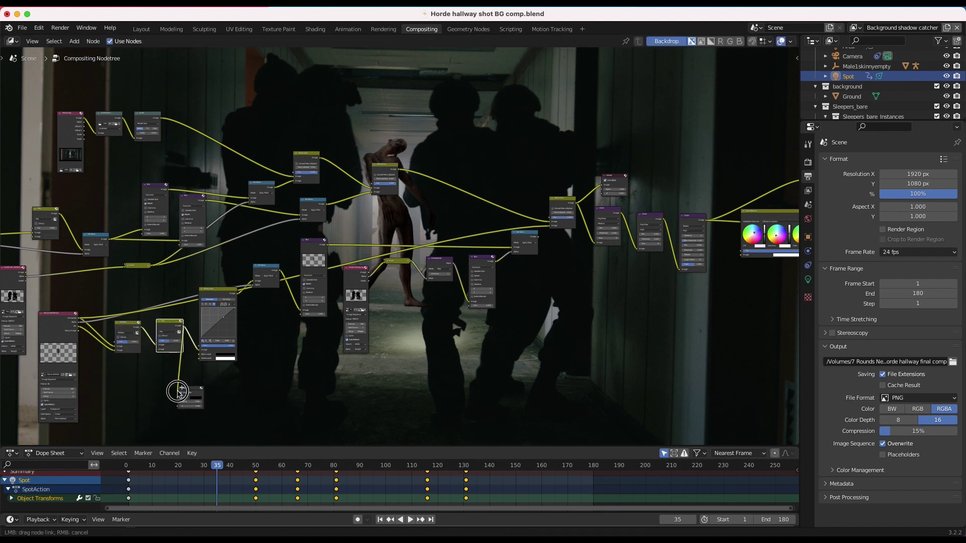
left_click_drag(182, 326, 178, 397)
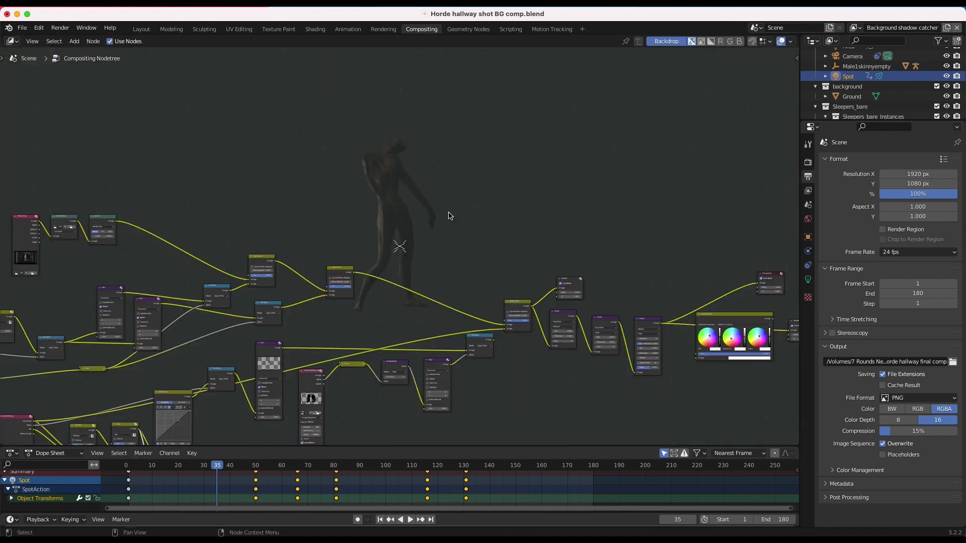
scroll(450, 213, "up", 4)
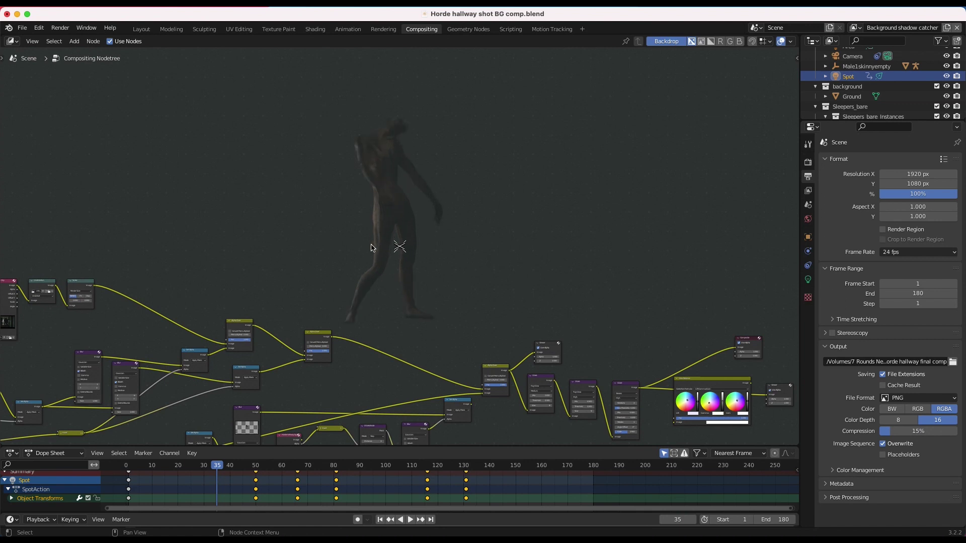
scroll(401, 329, "up", 6)
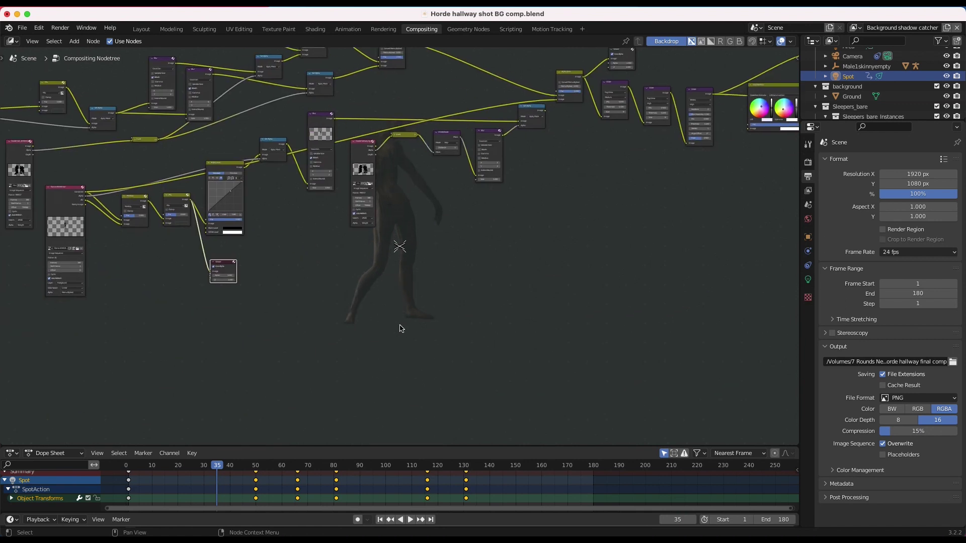
Try the creature branch's Mix node with Fac at 0.000 to compare the untinted creature, and undo the change.
scroll(401, 328, "left", 6)
scroll(401, 328, "down", 4)
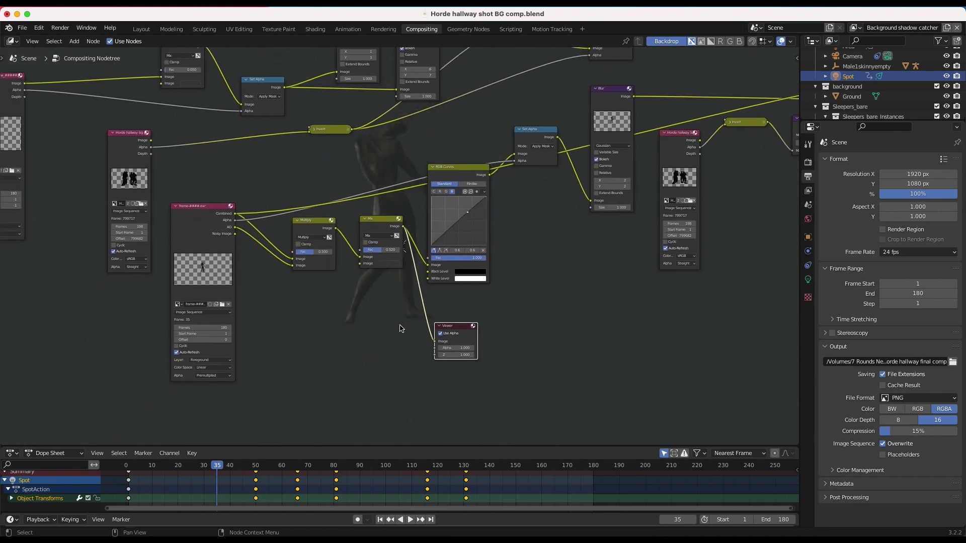
scroll(411, 262, "right", 2)
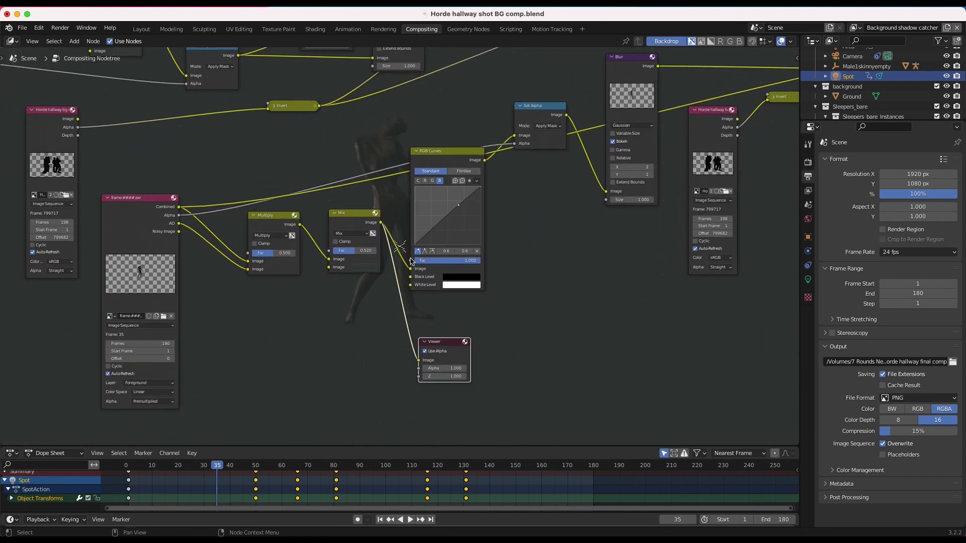
scroll(411, 262, "up", 4)
scroll(411, 262, "right", 2)
scroll(411, 262, "left", 1)
left_click_drag(329, 237, 297, 236)
scroll(342, 203, "up", 5)
scroll(343, 203, "right", 1)
scroll(343, 204, "right", 4)
scroll(345, 205, "down", 3)
scroll(344, 205, "left", 3)
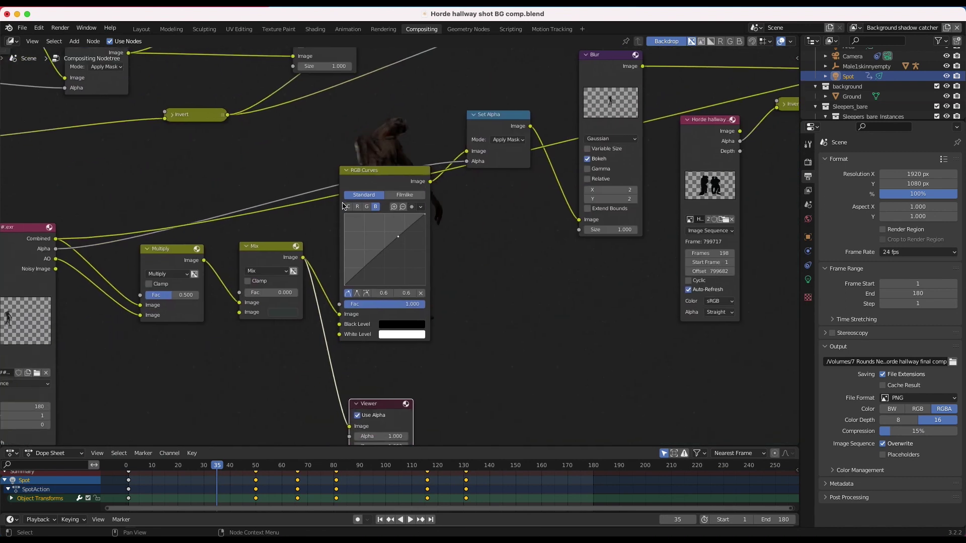
key("ctrl+z")
Examine the tinted creature preview and how its branch runs through the RGB Curves, Set Alpha and Blur nodes.
scroll(358, 397, "down", 1)
mouse_move(360, 395)
left_mouse_down()
mouse_move(363, 405)
mouse_move(362, 396)
left_mouse_up()
scroll(448, 220, "up", 5)
scroll(447, 221, "right", 3)
scroll(448, 221, "left", 1)
scroll(448, 220, "down", 6, "ctrl")
scroll(381, 100, "up", 9)
scroll(381, 100, "right", 4)
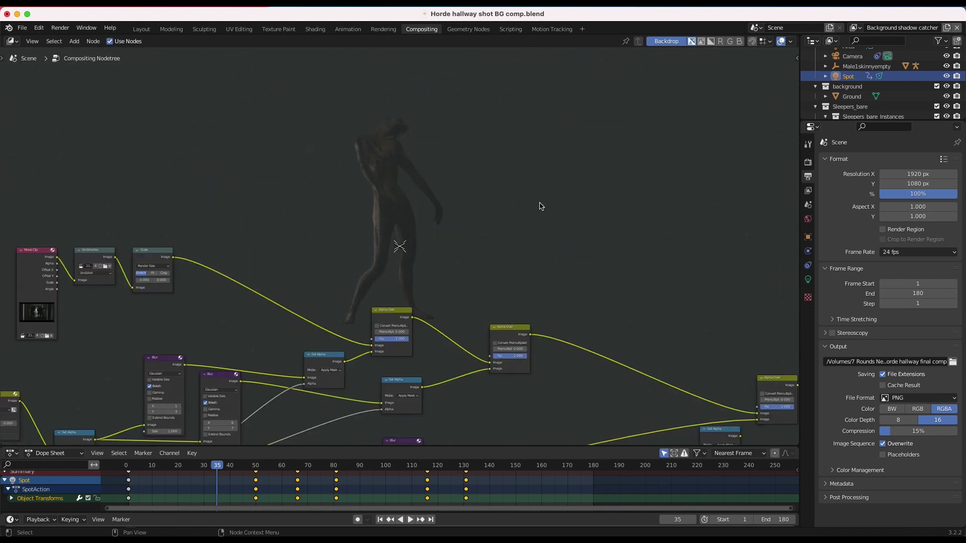
scroll(485, 211, "down", 10)
scroll(486, 211, "left", 5)
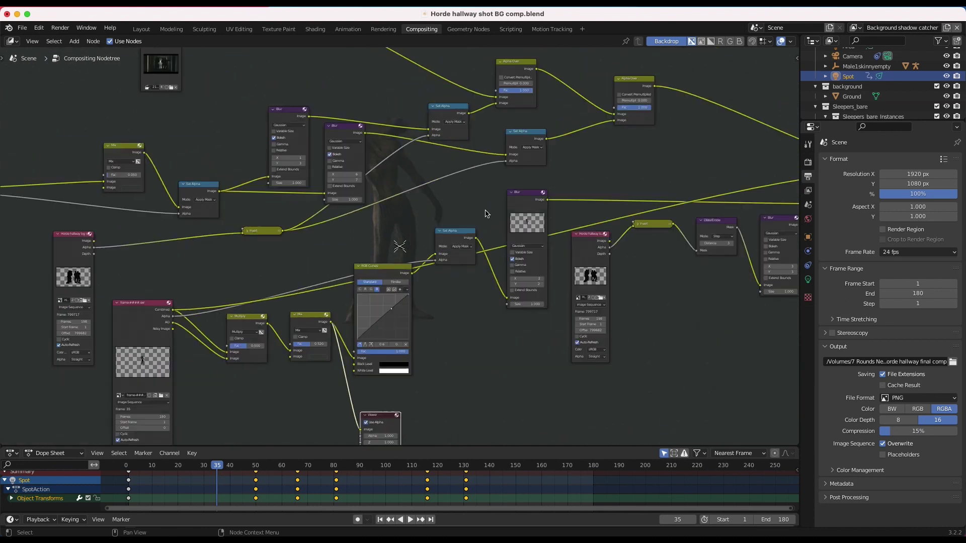
scroll(485, 211, "up", 5, "ctrl")
scroll(485, 211, "right", 4)
Select the Set Alpha node after RGB Curves and trace how the creature render's alpha feeds into it.
left_click(426, 195)
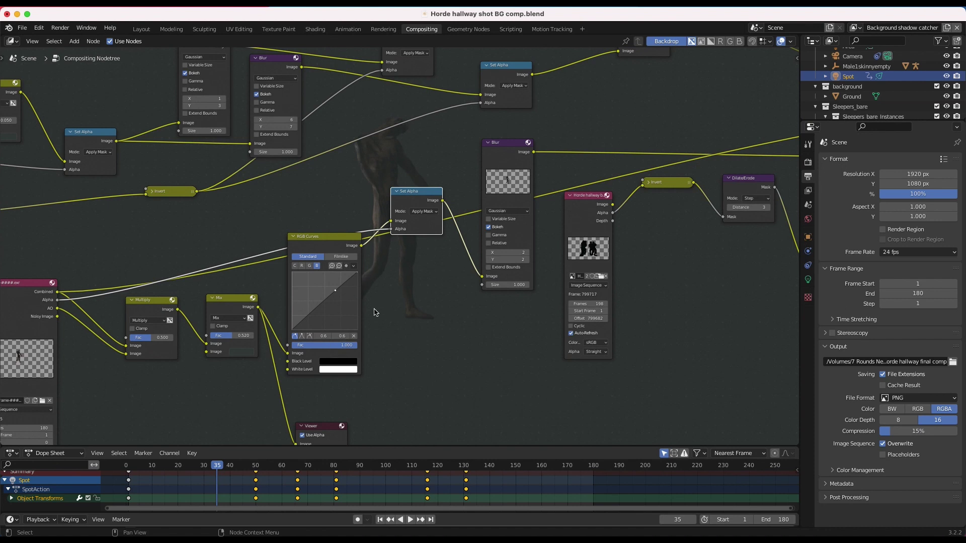
scroll(373, 308, "down", 2)
left_click_drag(161, 284, 395, 235)
left_click(406, 209)
middle_click_drag(623, 61, 414, 212)
scroll(442, 243, "down", 5)
scroll(442, 244, "left", 4)
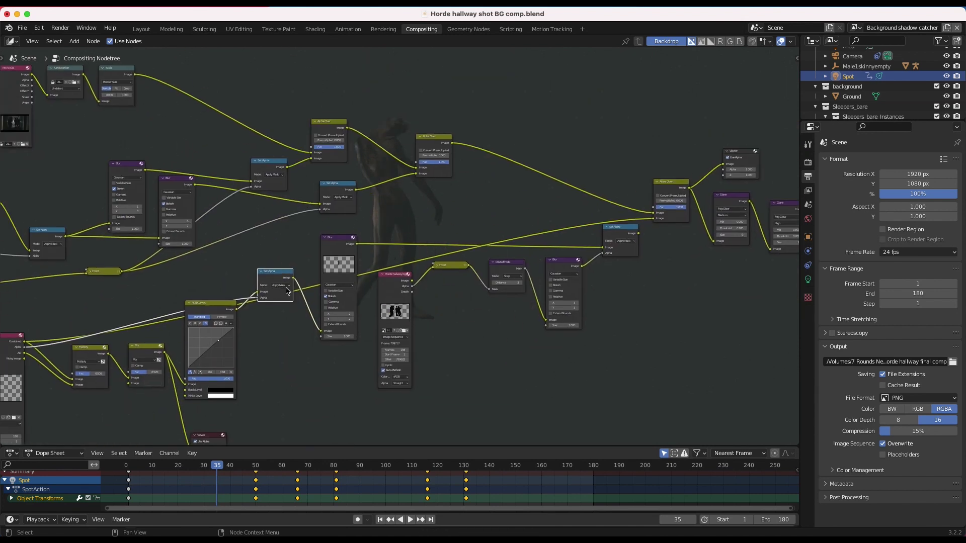
Select the Mix node ahead of RGB Curves and inspect its effect on the creature in the backdrop.
scroll(286, 292, "down", 4)
scroll(286, 291, "down", 3, "ctrl")
scroll(286, 291, "up", 2)
scroll(285, 292, "up", 4, "ctrl")
scroll(286, 291, "down", 2)
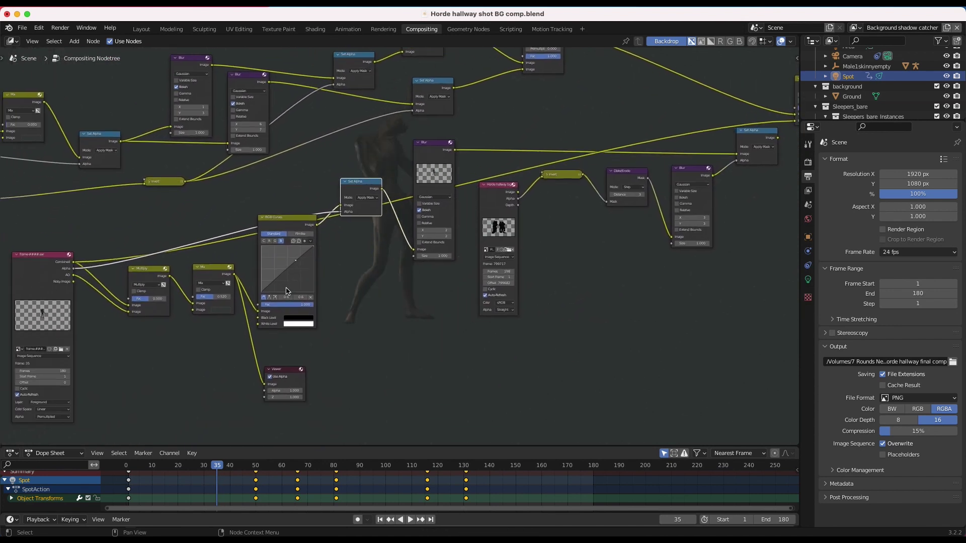
left_click(213, 282)
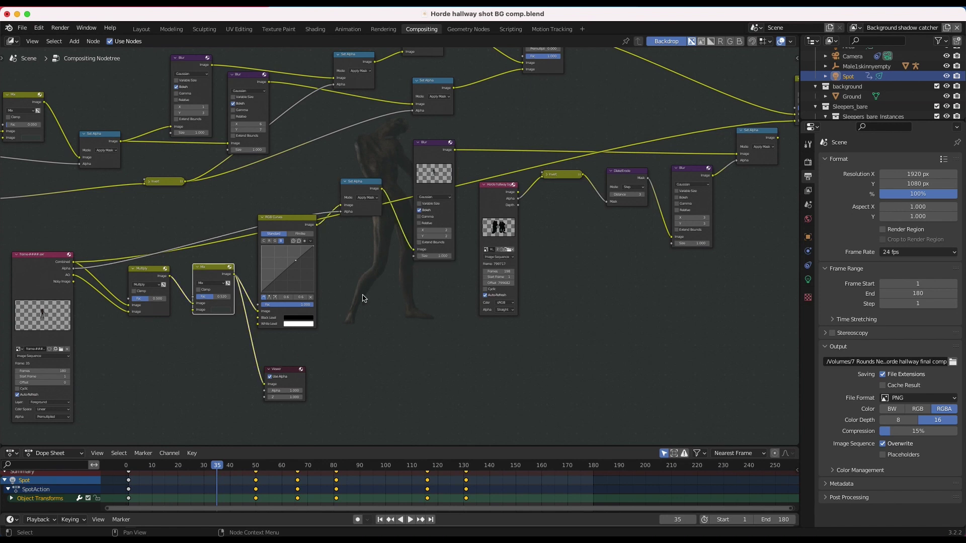
scroll(466, 164, "up", 8)
scroll(466, 164, "right", 5)
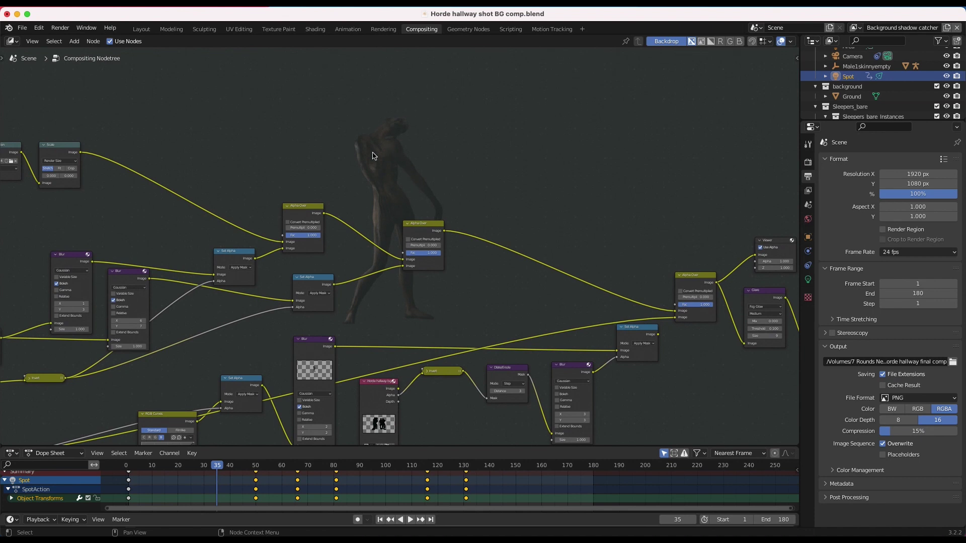
Delete the temporary Viewer node connected to the Mix node.
scroll(373, 156, "down", 9)
scroll(372, 155, "left", 4)
left_click_drag(249, 341, 289, 342)
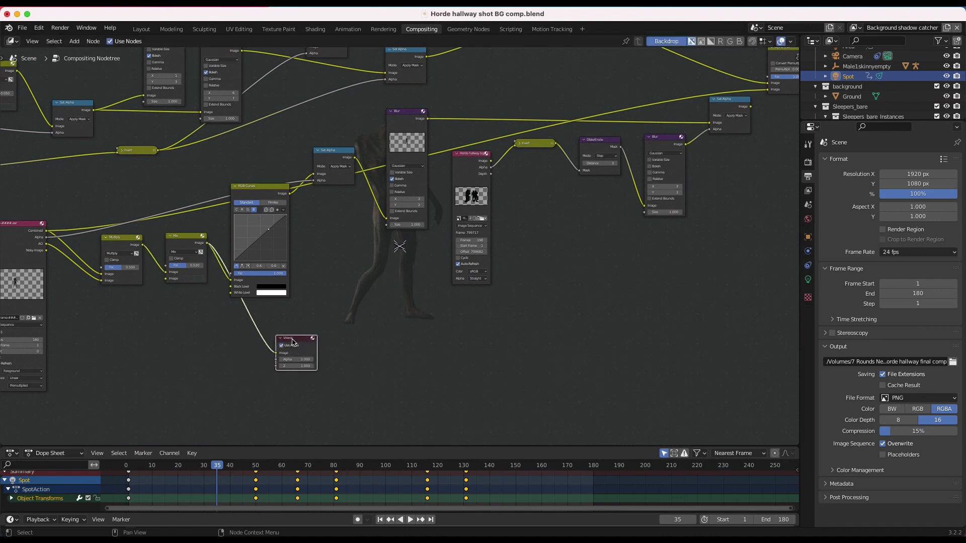
scroll(293, 341, "down", 3, "ctrl")
scroll(276, 354, "right", 2)
scroll(276, 354, "up", 1)
key("x")
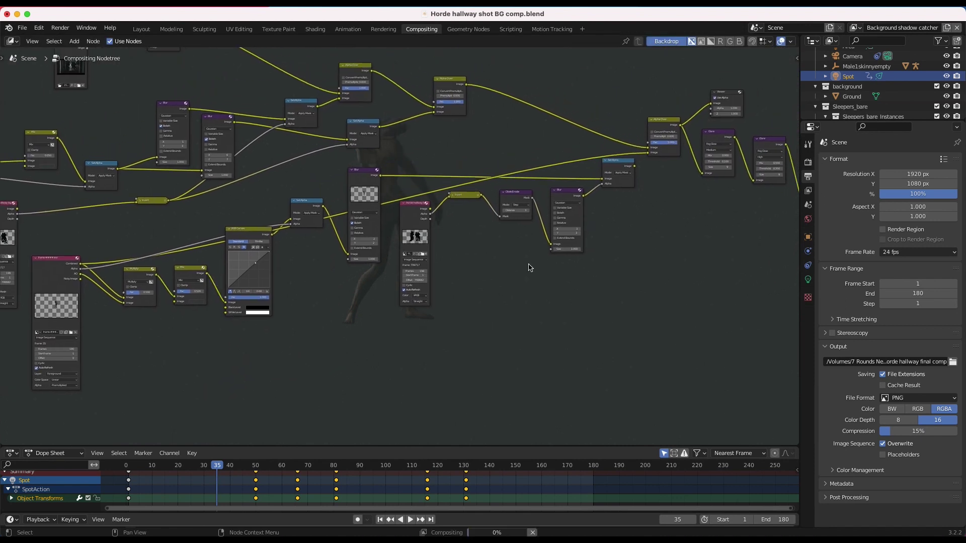
Activate the Viewer at the third Alpha Over node to preview the creature composited over the hallway footage.
scroll(531, 267, "right", 4)
scroll(531, 267, "up", 3)
left_click(624, 164)
scroll(461, 196, "up", 6)
scroll(460, 197, "right", 1)
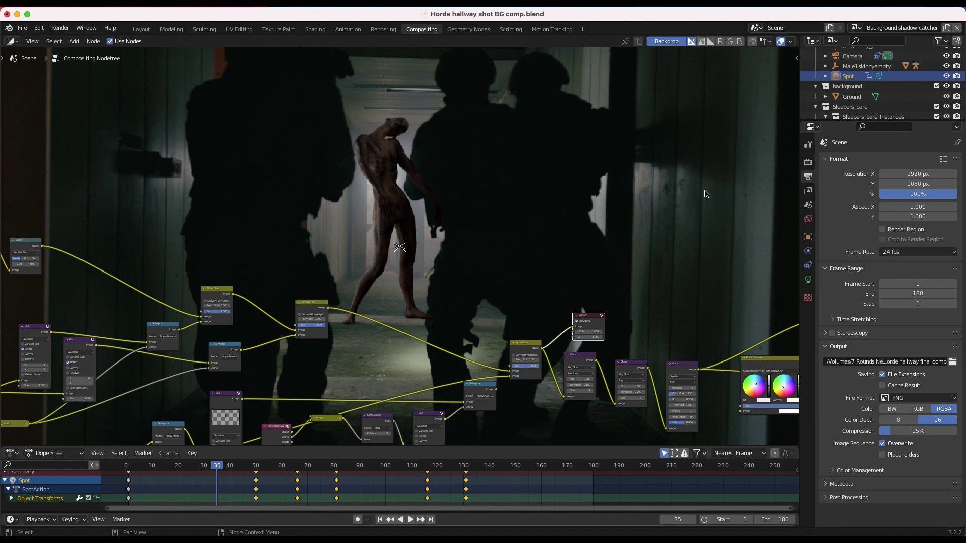
Link the creature's Set Alpha output straight into the third Alpha Over to preview the color-corrected creature without blur or foreground mask.
scroll(516, 225, "down", 10)
scroll(516, 225, "left", 5)
scroll(293, 242, "left", 5)
scroll(292, 242, "up", 3)
scroll(369, 325, "up", 6, "ctrl")
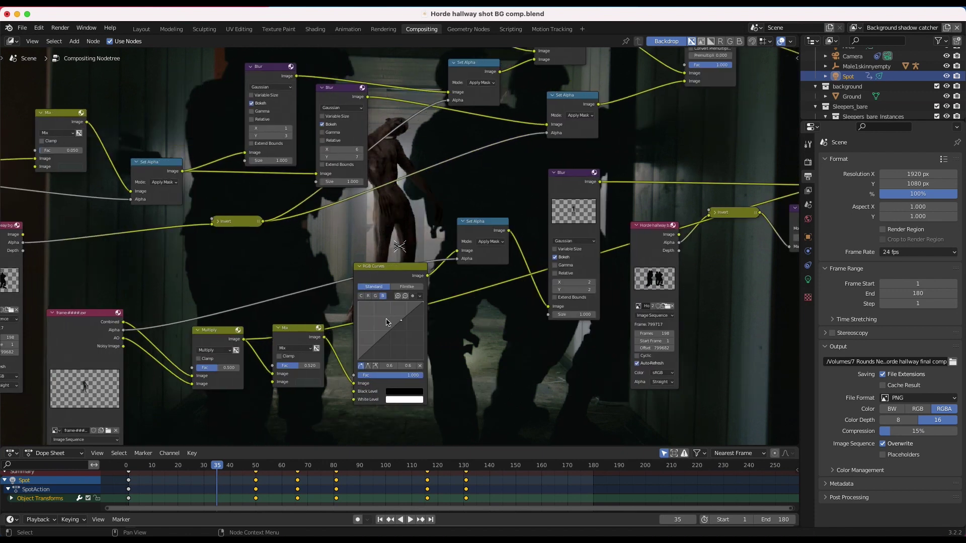
scroll(315, 355, "down", 6, "ctrl")
scroll(316, 356, "right", 5)
scroll(272, 347, "up", 1)
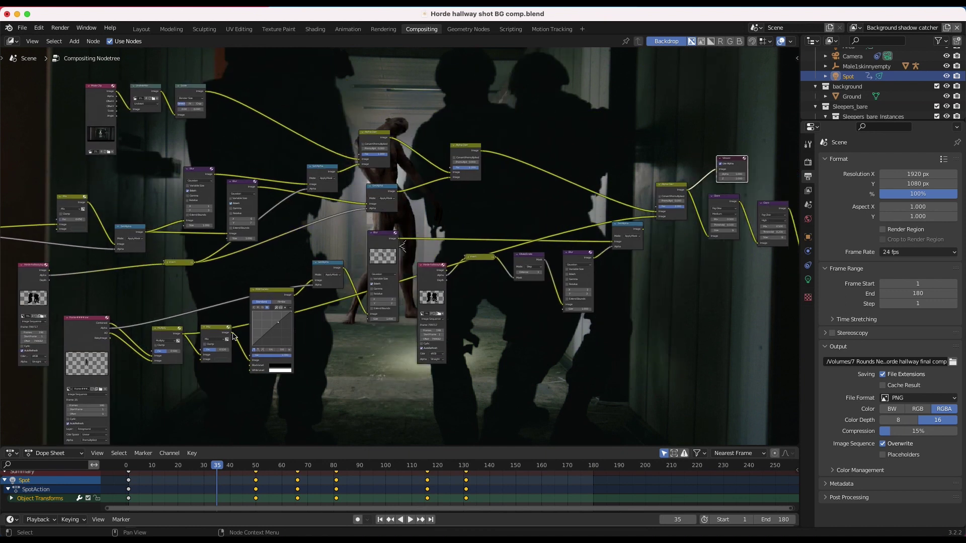
left_click_drag(232, 333, 656, 217)
scroll(570, 160, "up", 9)
scroll(570, 160, "right", 5)
scroll(572, 162, "up", 1)
scroll(571, 162, "right", 1)
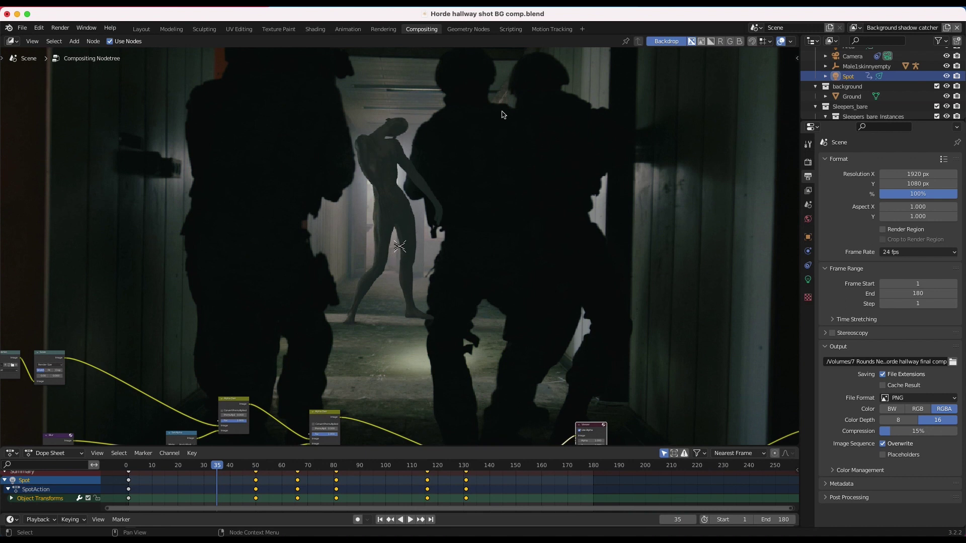
scroll(426, 208, "up", 1)
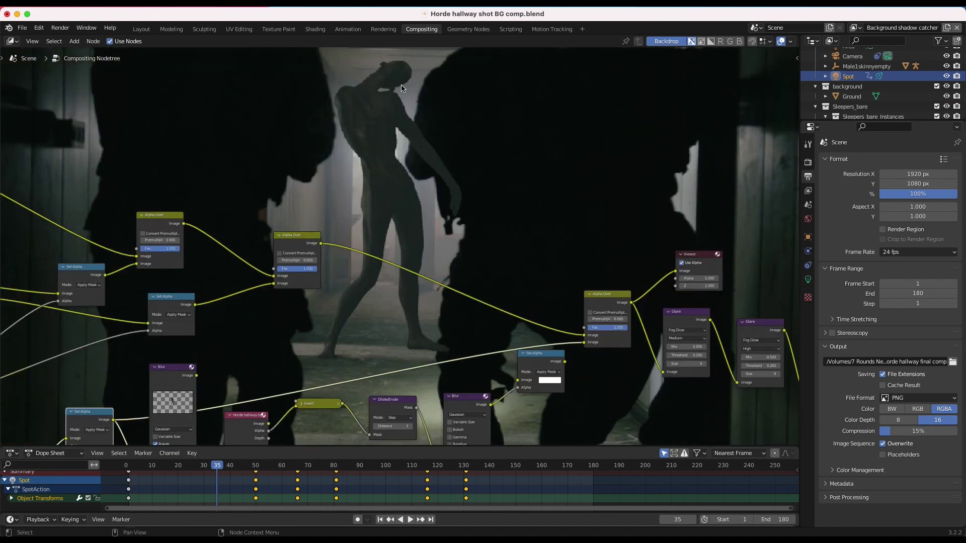
Link the creature's Blur output directly into the third Alpha Over and check the softened creature edges over the hallway footage.
left_click_drag(190, 280, 609, 252)
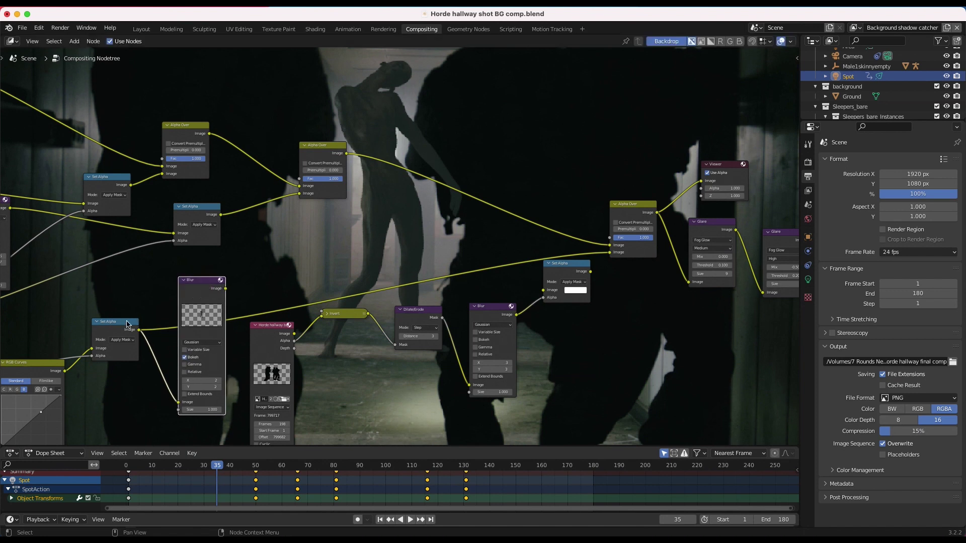
scroll(463, 143, "up", 5)
scroll(463, 143, "up", 2)
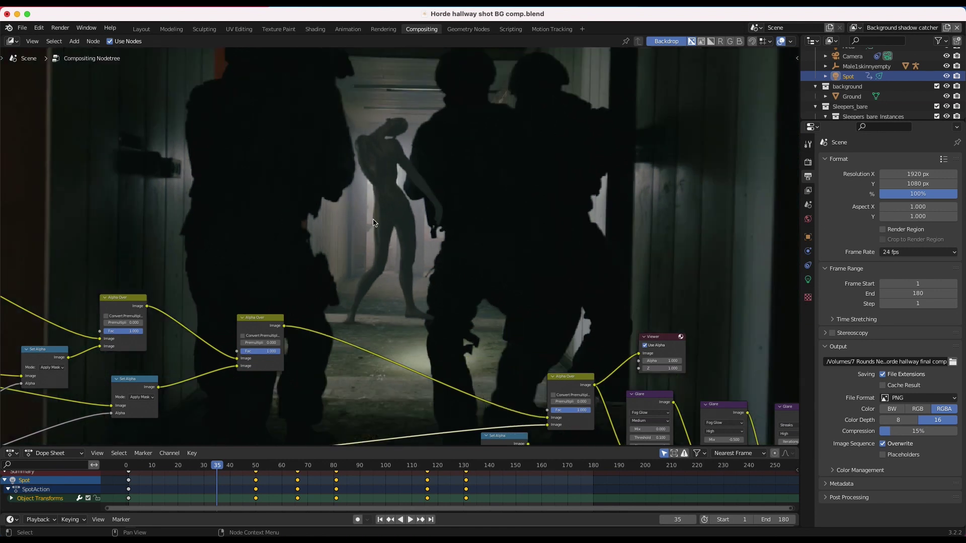
scroll(373, 223, "down", 10)
Select the hallway mask, Dilate/Erode and Blur nodes, and the Set Alpha they feed, to examine the soldiers' foreground mask.
left_click_drag(166, 261, 453, 376)
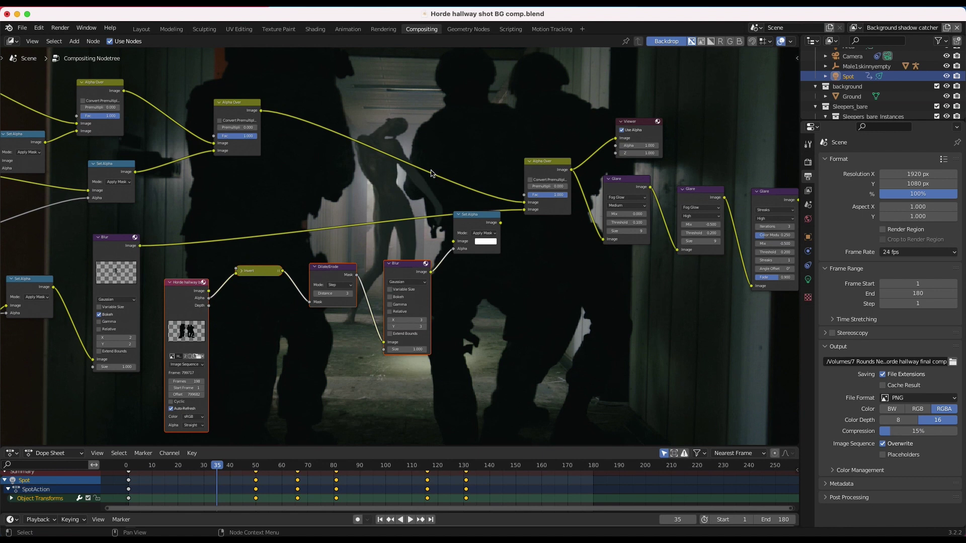
left_click(480, 222)
scroll(453, 212, "up", 5)
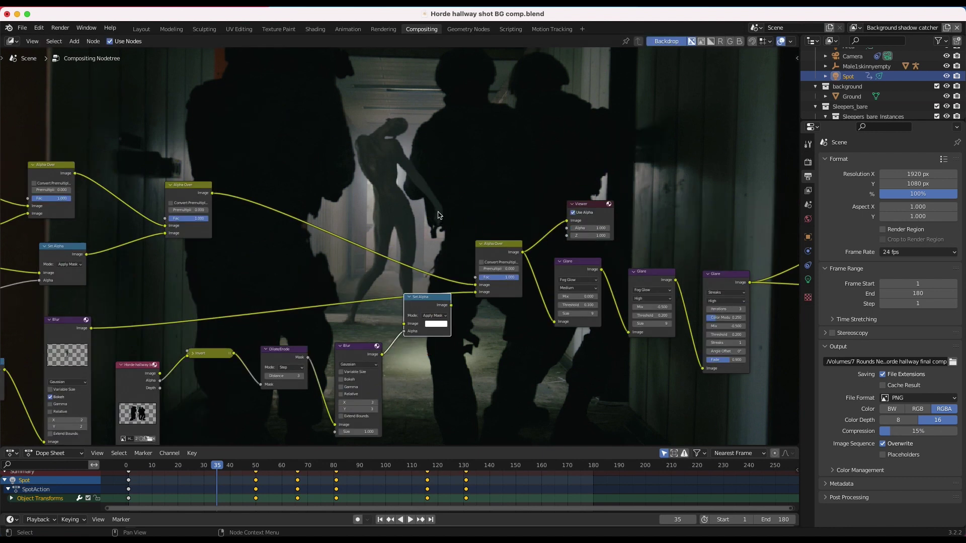
scroll(493, 94, "up", 3)
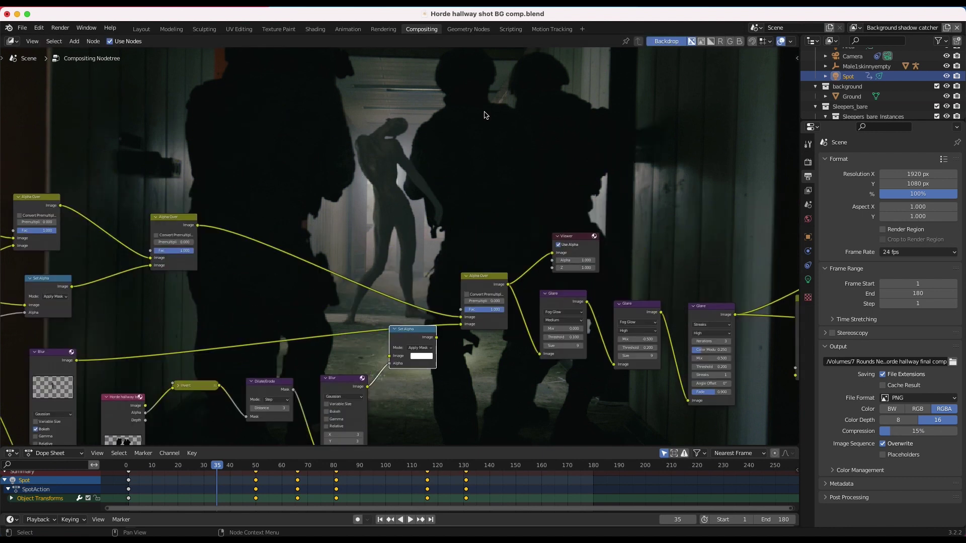
scroll(464, 249, "down", 3)
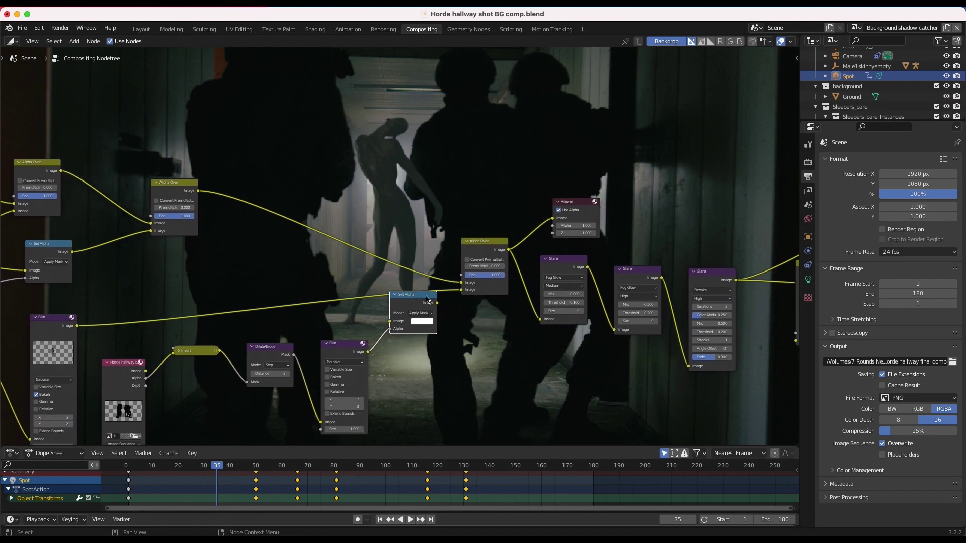
Route the creature's Blur through the masking Set Alpha into the third Alpha Over, and activate its Viewer to preview the masked result.
left_click_drag(77, 327, 391, 321)
left_click_drag(437, 303, 462, 289)
left_click(586, 210)
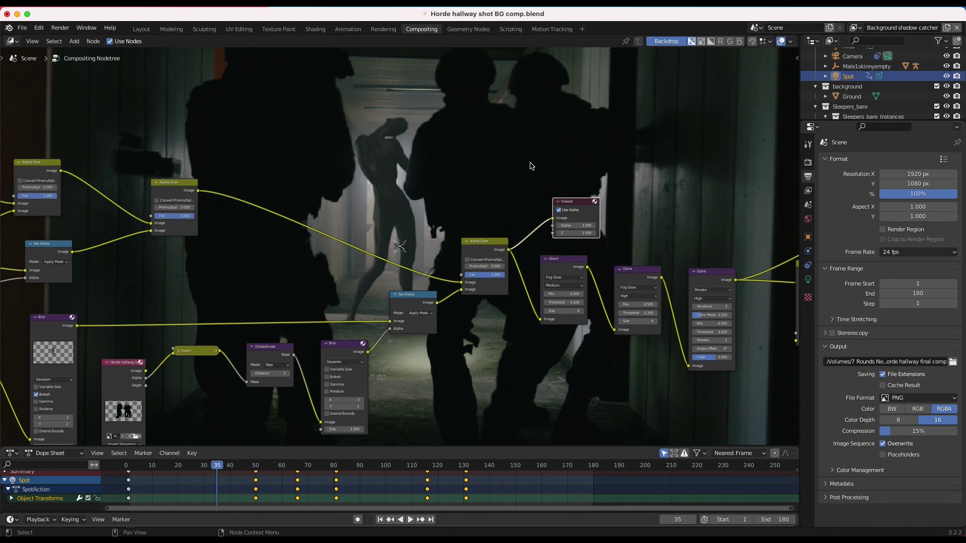
scroll(402, 159, "up", 10)
scroll(402, 159, "right", 5)
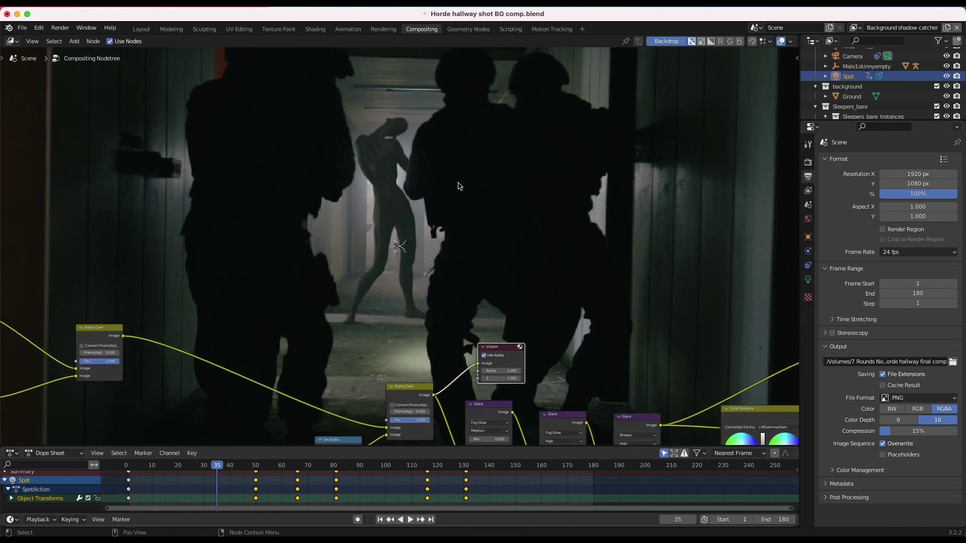
Zoom the backdrop out to the full frame and review the masked creature behind the soldiers.
key("v")
key("v")
key("v")
scroll(359, 235, "right", 8)
scroll(360, 235, "down", 2)
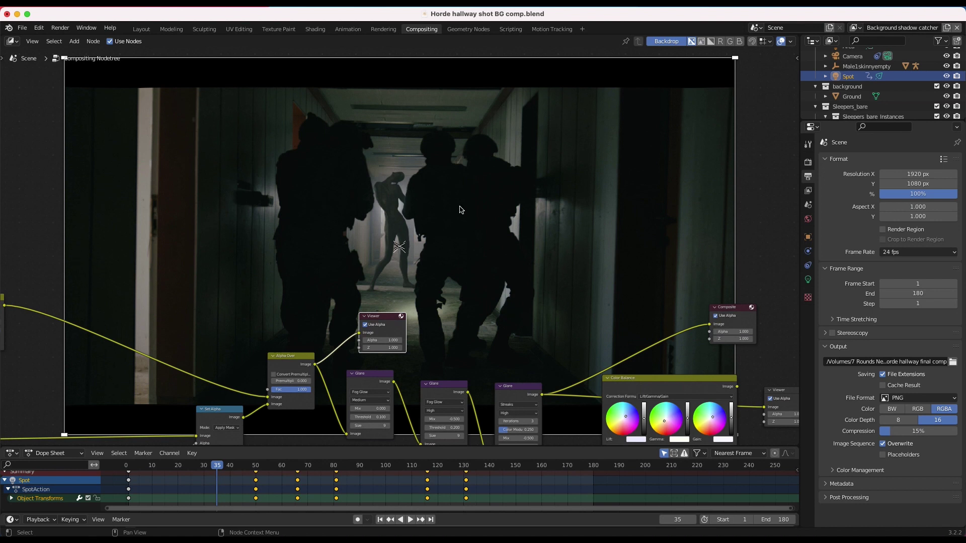
scroll(392, 197, "down", 5)
scroll(392, 197, "right", 4)
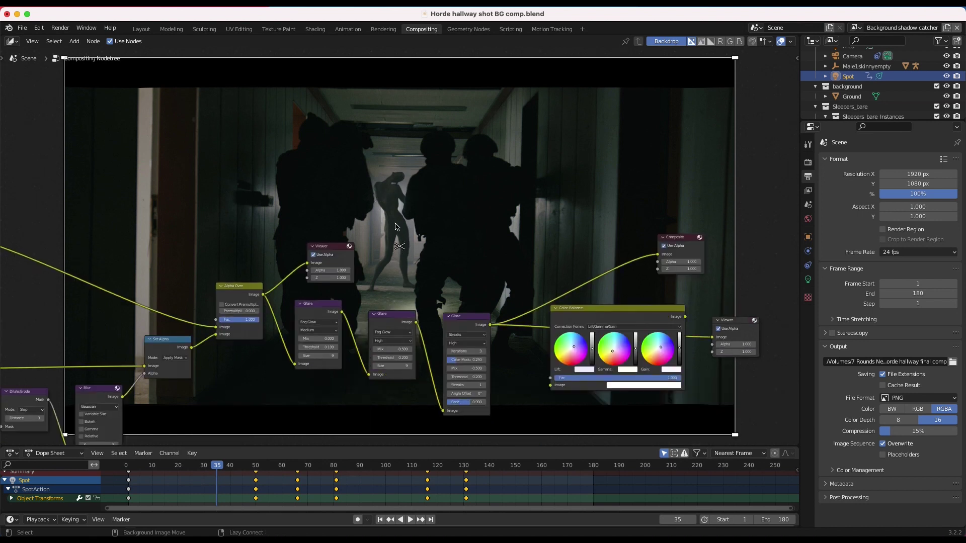
Select the three Glare nodes after the third Alpha Over in turn and examine their Fog Glow and Streaks settings.
key("alt+v")
key("alt+v")
scroll(395, 229, "down", 5)
scroll(395, 229, "down", 3)
left_click(264, 238)
scroll(264, 237, "up", 2)
left_click(303, 242)
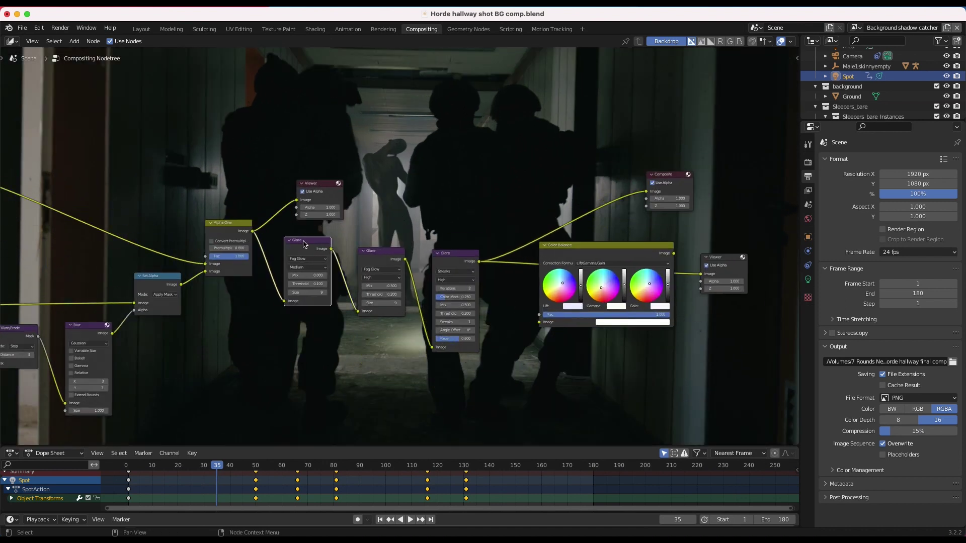
left_click(378, 255)
left_click(451, 255)
scroll(304, 257, "up", 1)
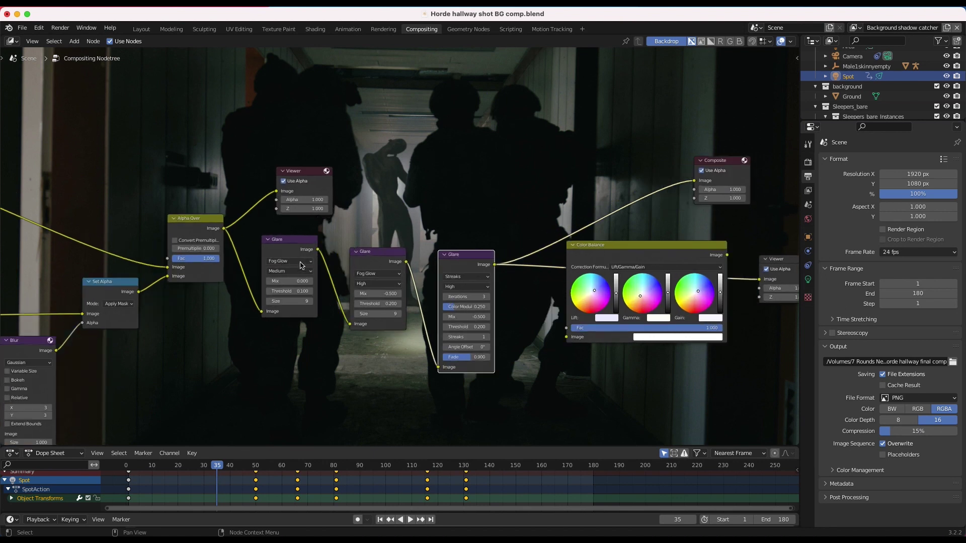
left_click(301, 263)
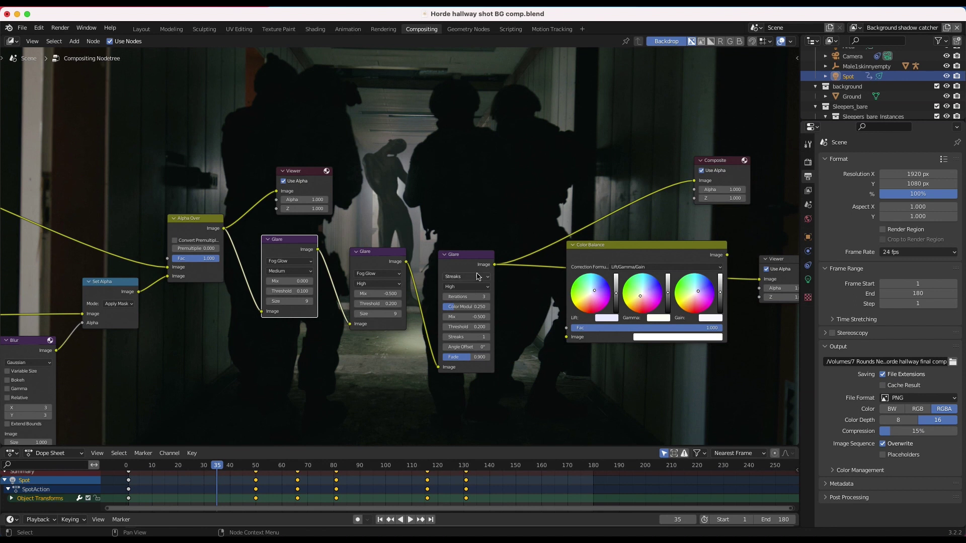
Activate the Viewer fed by the Streaks Glare node and inspect the light glow around the creature and soldiers.
middle_click_drag(477, 280, 332, 289)
left_click(352, 290)
left_click(652, 278)
middle_click_drag(473, 277, 451, 425)
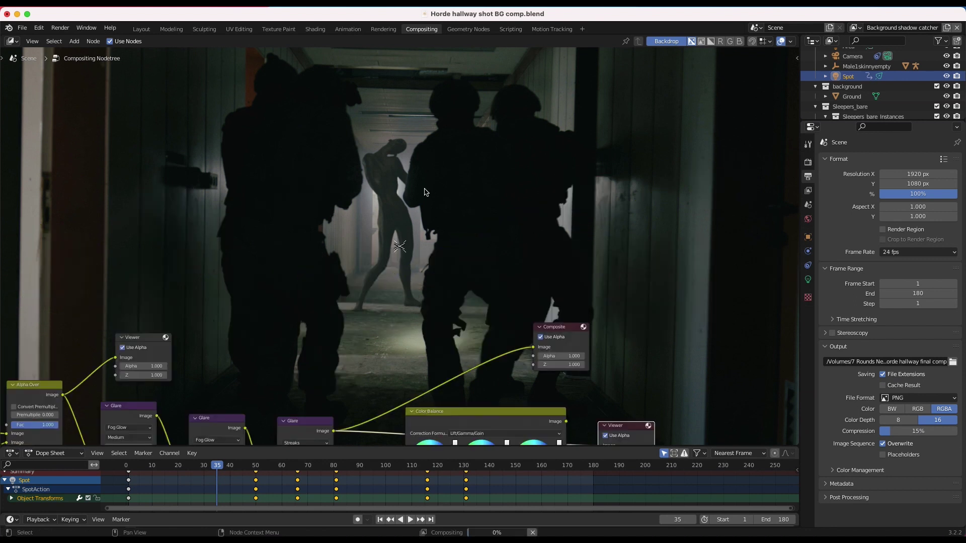
middle_click_drag(424, 189, 398, 213)
key("alt+v")
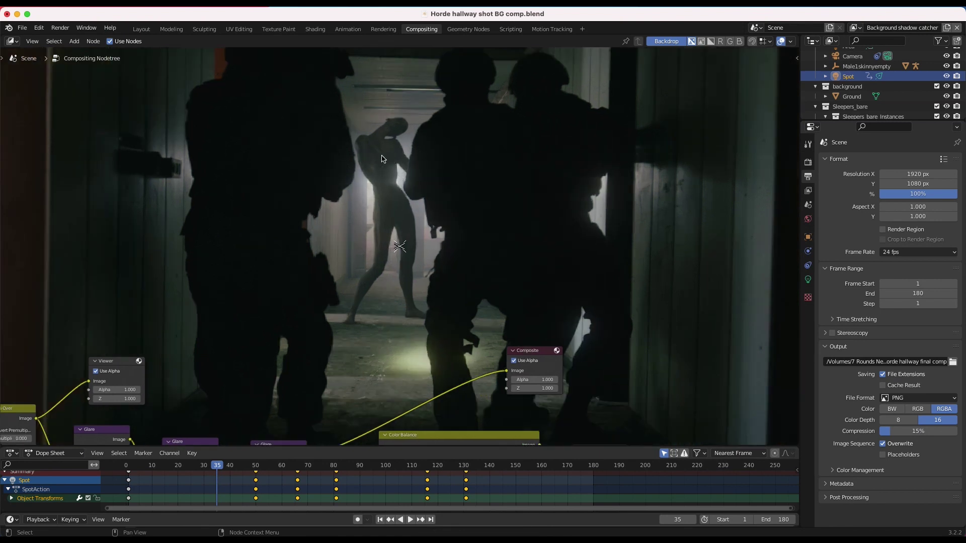
key("v")
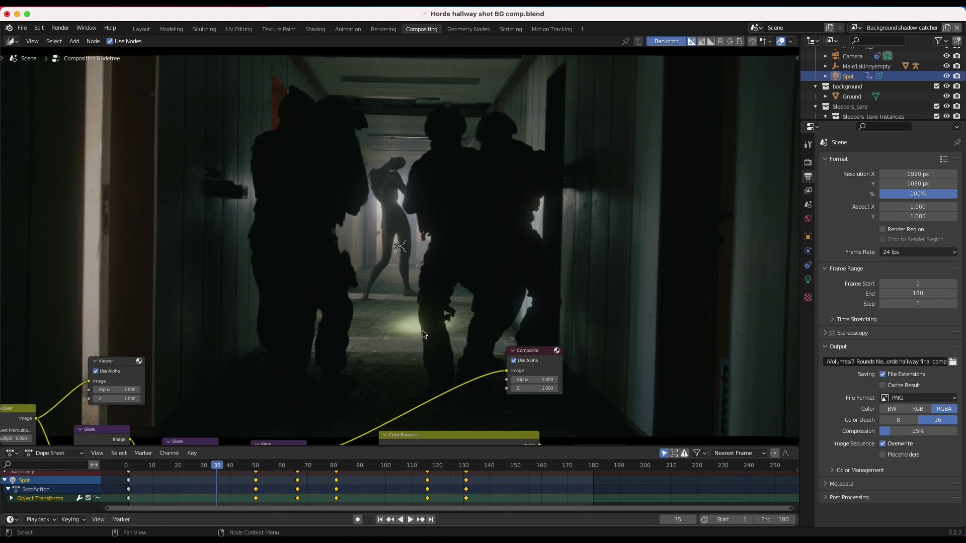
middle_click_drag(374, 193, 367, 300)
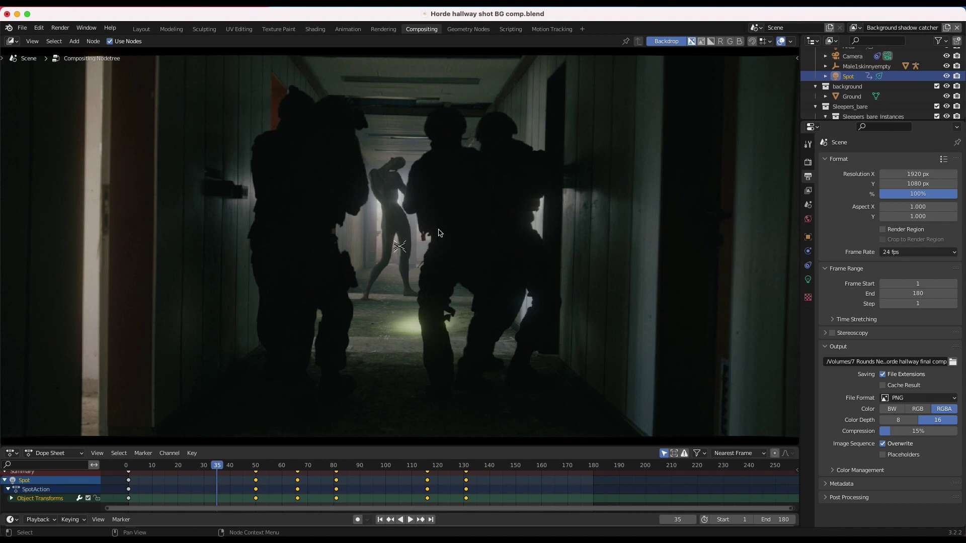
Move Color Balance clear of the final Viewer's link, shift the third Alpha Over's Viewer aside, and preview the full frame without glare.
scroll(520, 239, "down", 5, "shift")
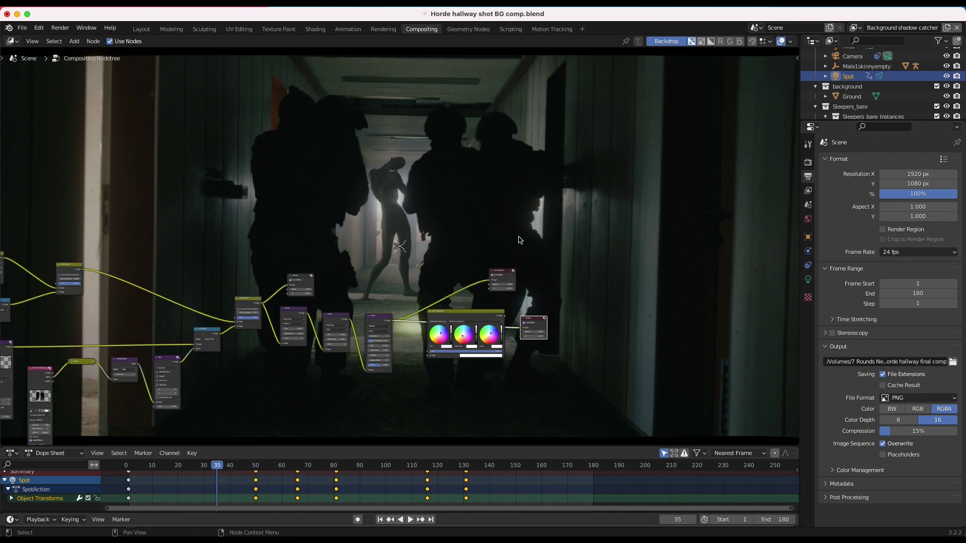
key("v")
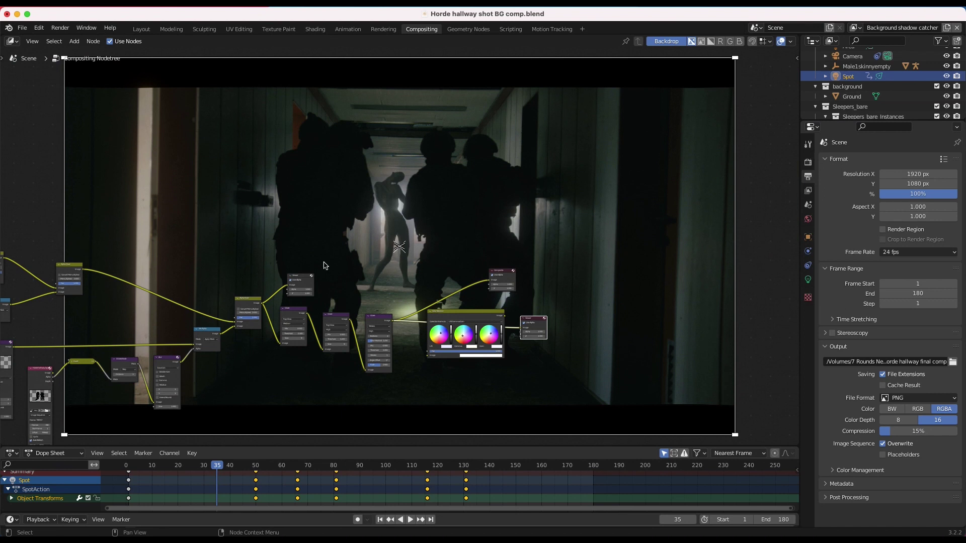
scroll(324, 266, "up", 2)
left_click(283, 218)
left_click_drag(283, 218, 383, 197)
middle_click_drag(383, 197, 355, 251)
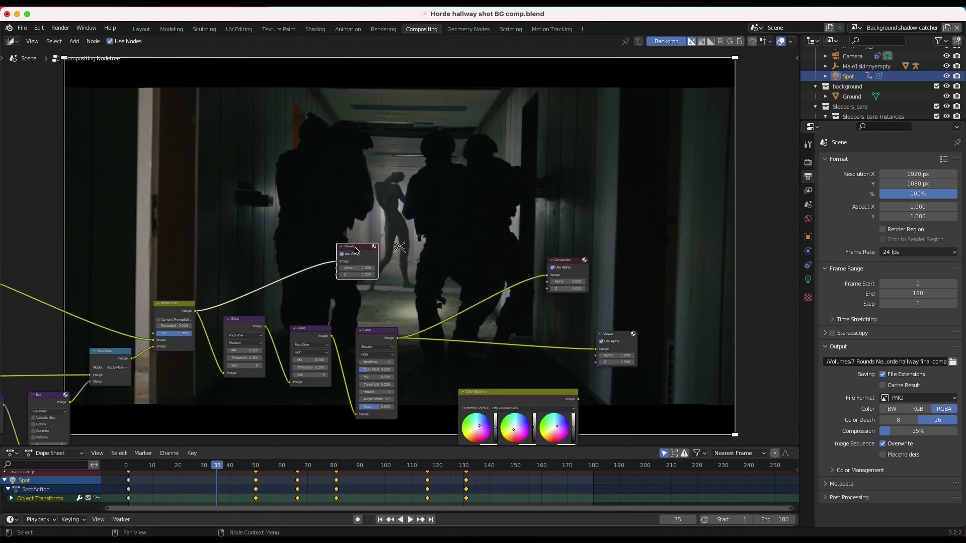
Switch the backdrop back to the Viewer after the Streaks Glare to compare the full frame with glare applied.
left_click(635, 335)
scroll(600, 197, "up", 5)
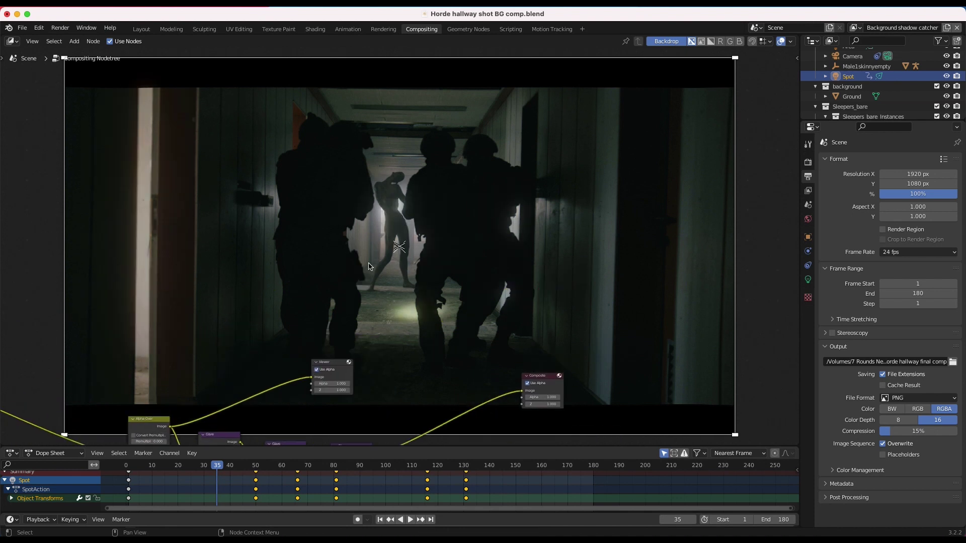
scroll(357, 257, "down", 5)
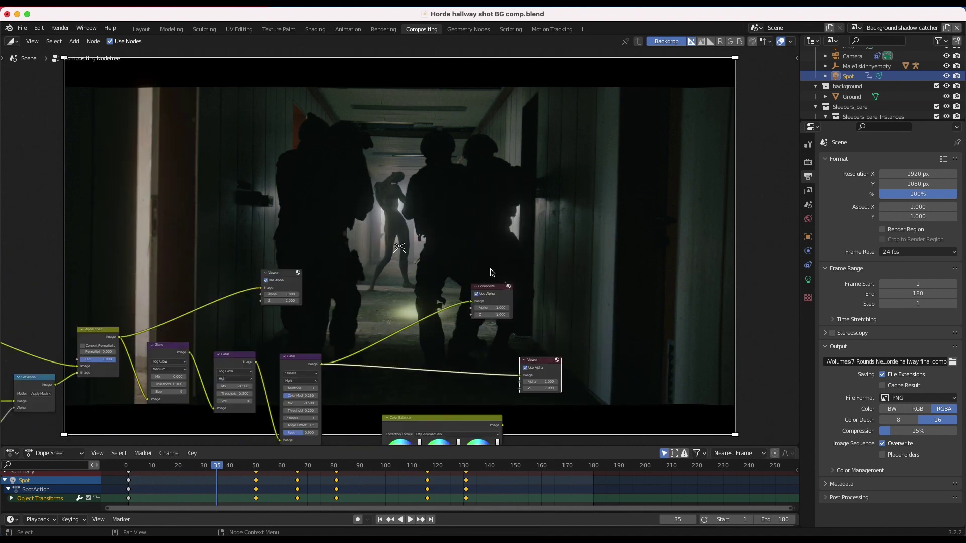